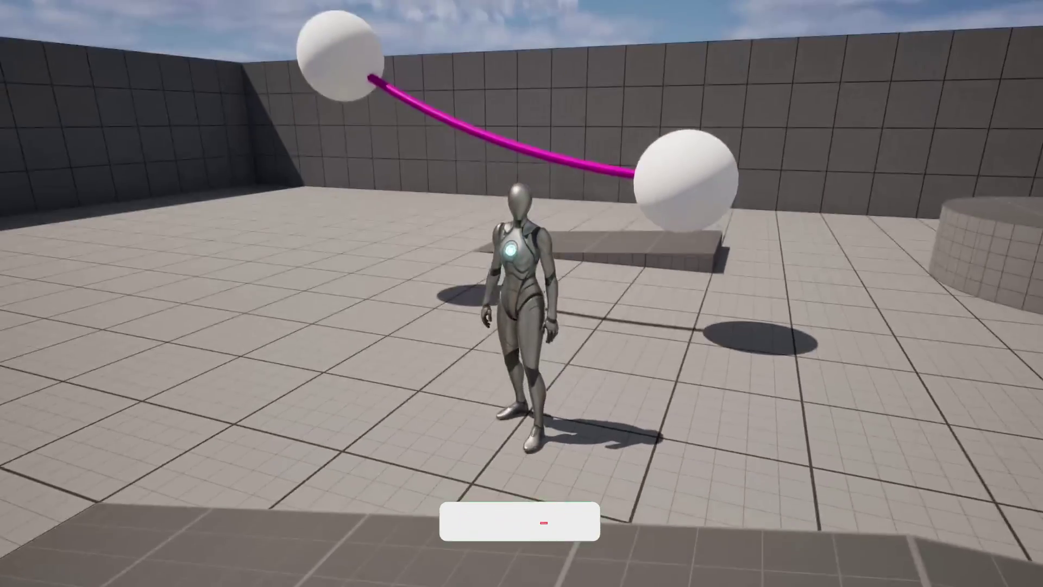
{"action": "key", "text": "w"}
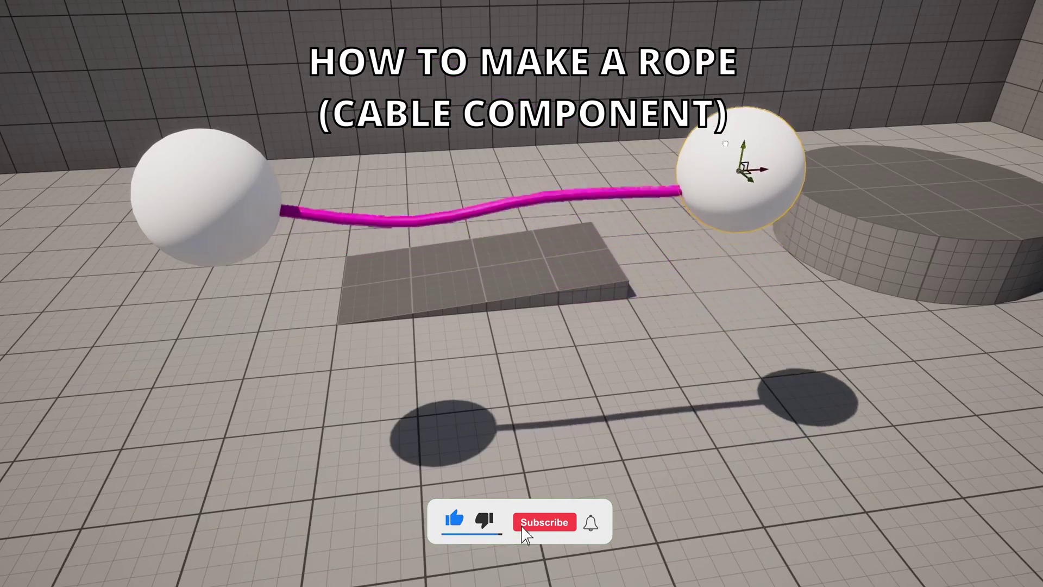
{"action": "left_click_drag", "start_coordinate": [745, 163], "coordinate": [735, 226]}
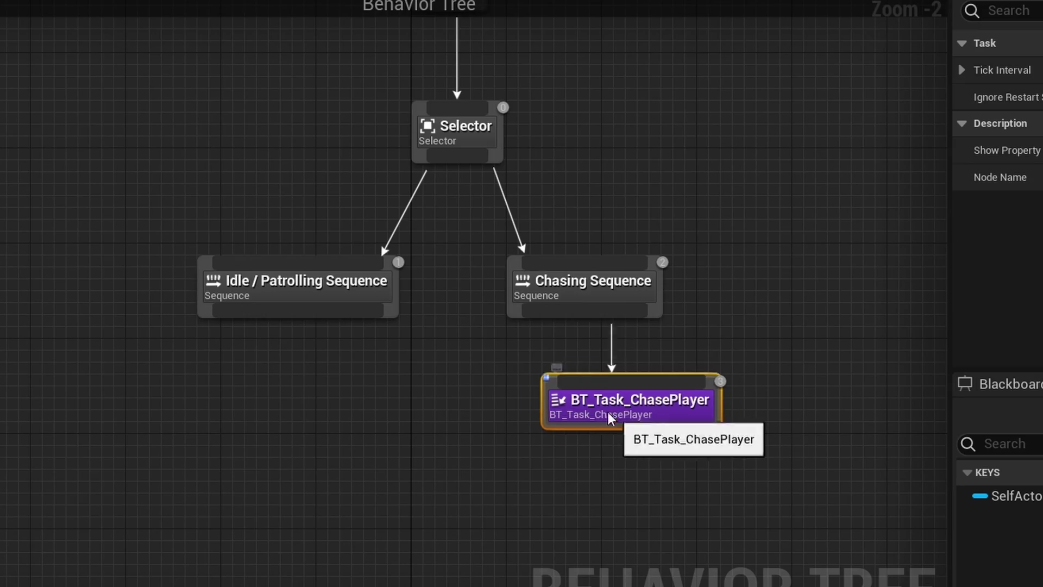
{"action": "left_click_drag", "start_coordinate": [608, 412], "coordinate": [563, 402]}
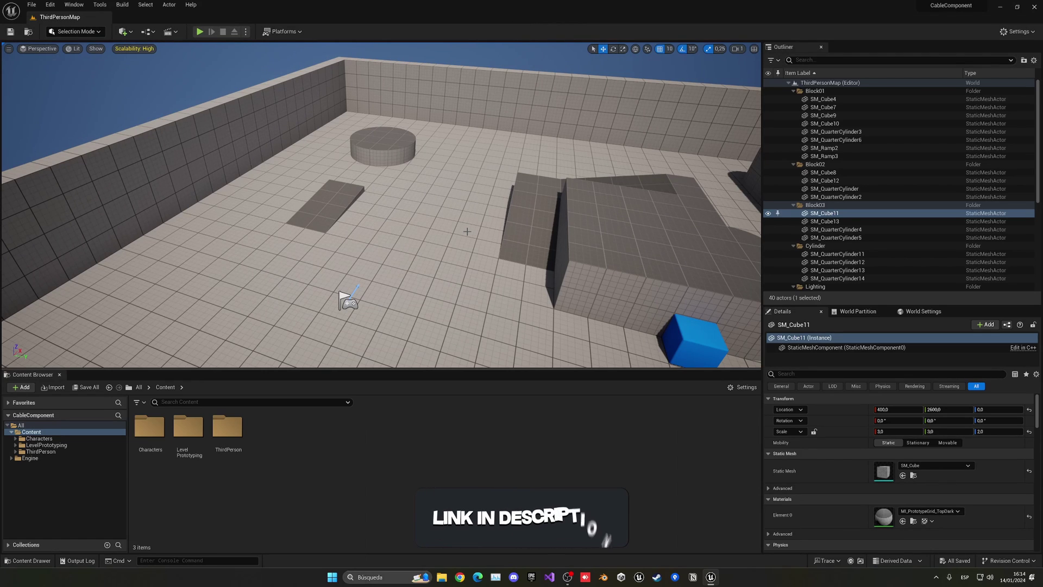
- Place a Sphere shape in the level near the flat ramp and raise it to Z 290
{"action": "right_click_drag", "start_coordinate": [383, 262], "coordinate": [440, 304]}
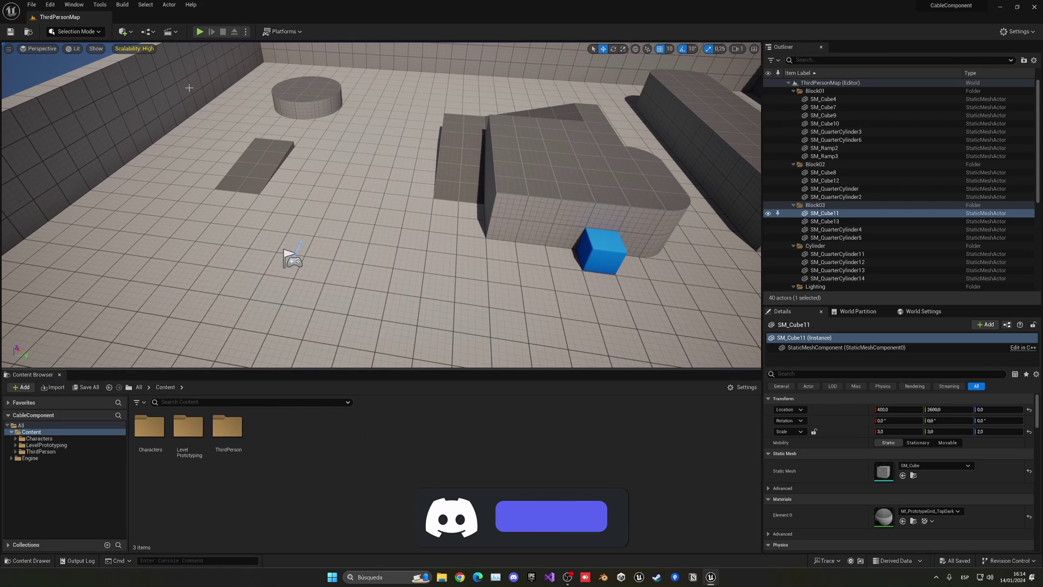
{"action": "left_click", "coordinate": [123, 32]}
{"action": "mouse_move", "coordinate": [147, 108]}
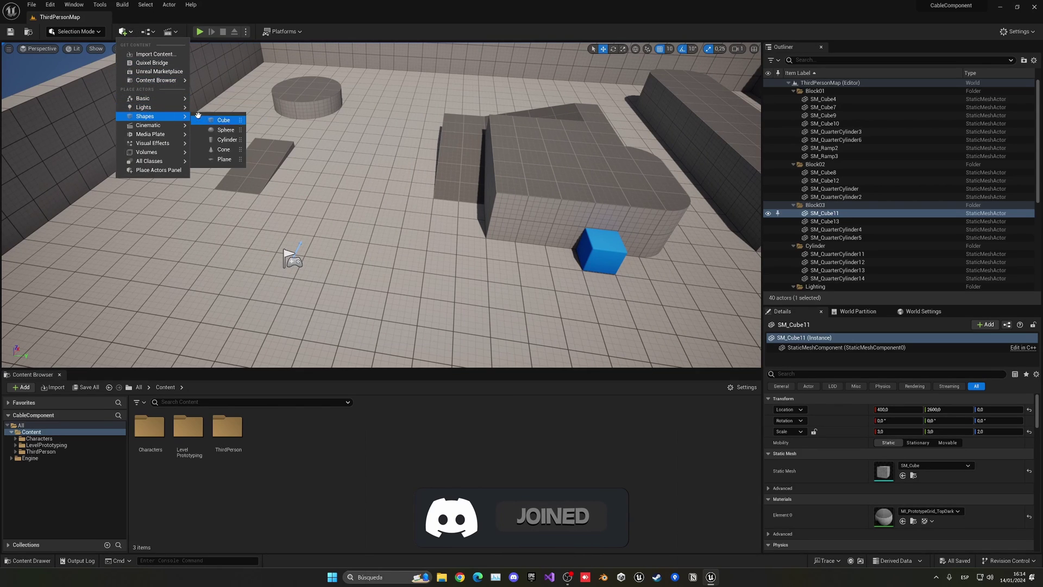
{"action": "left_click_drag", "start_coordinate": [223, 130], "coordinate": [320, 200]}
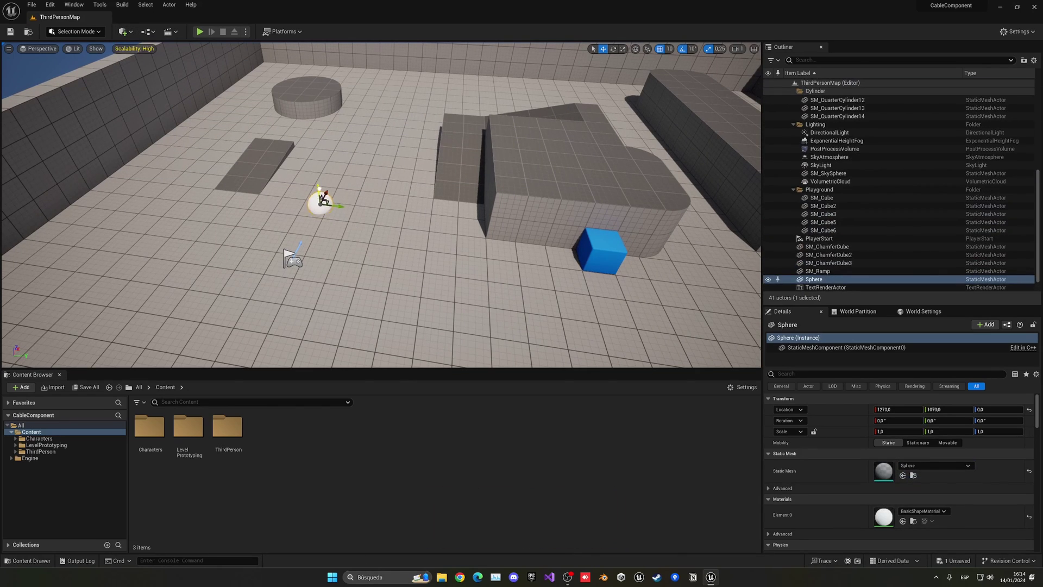
{"action": "key", "text": "w"}
{"action": "right_click_drag", "start_coordinate": [336, 132], "coordinate": [288, 65]}
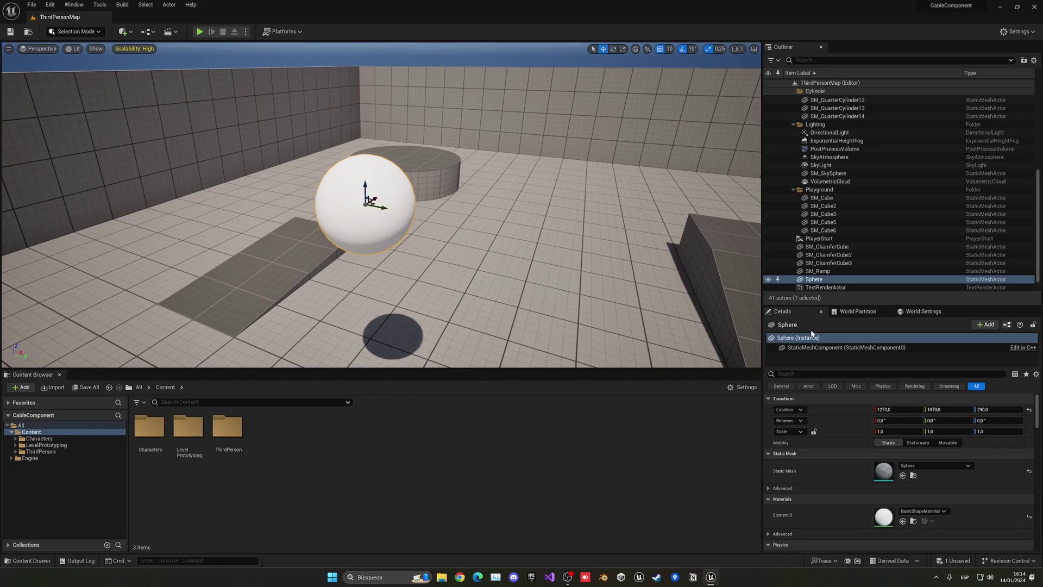
- Add a Cable component to the sphere
{"action": "left_click", "coordinate": [984, 324]}
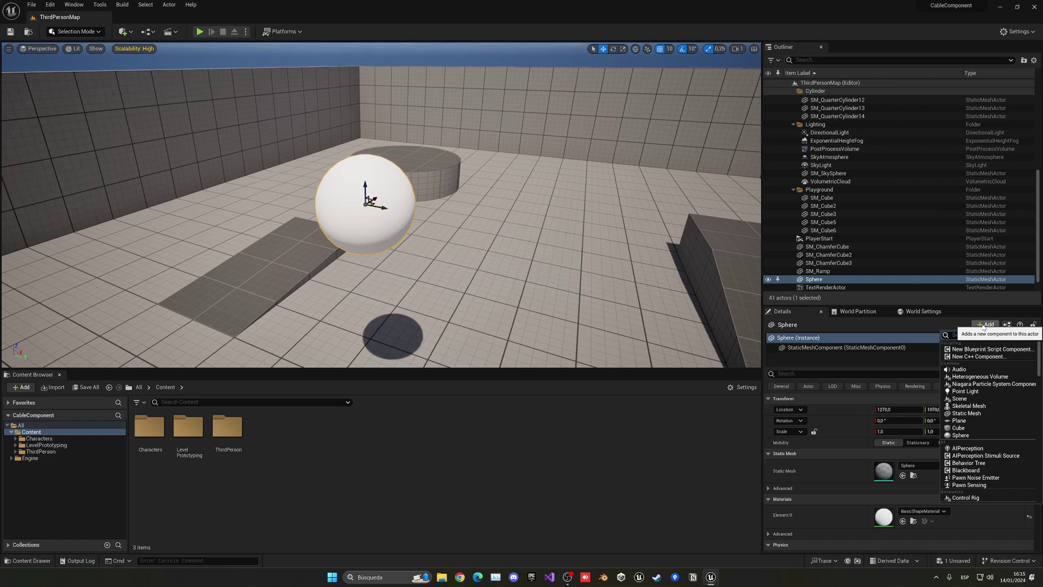
{"action": "type", "text": "cable"}
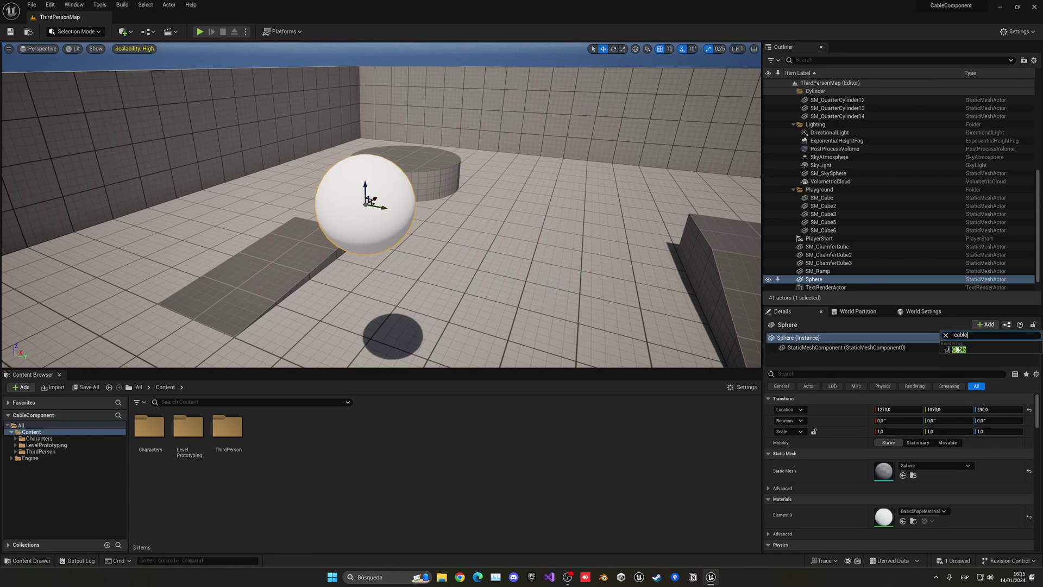
{"action": "left_click", "coordinate": [957, 349]}
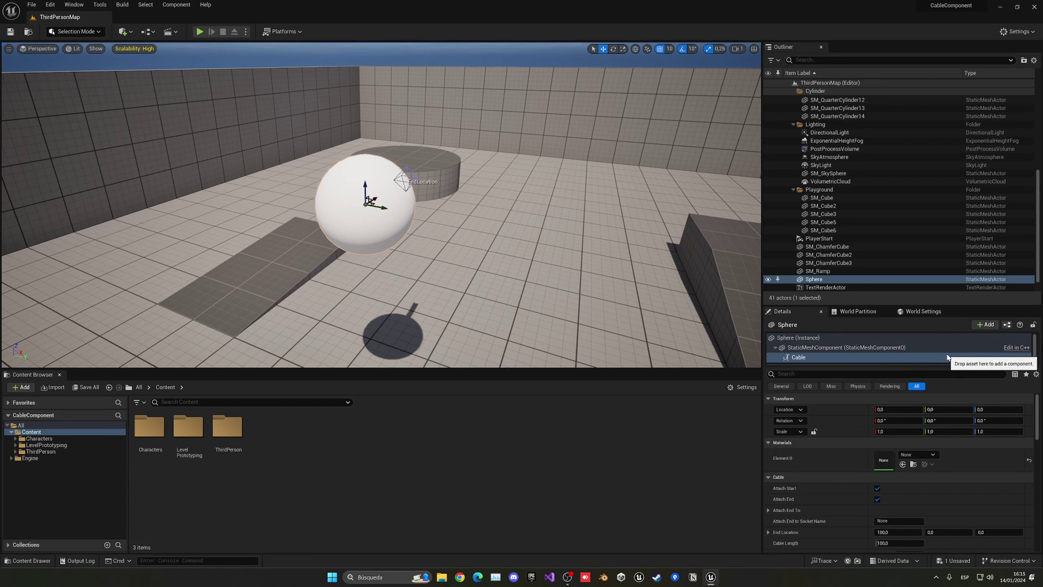
- Try moving the Cable component along X away from the sphere, and reset its location to the default
{"action": "right_click_drag", "start_coordinate": [536, 170], "coordinate": [277, 175]}
{"action": "key", "text": "s"}
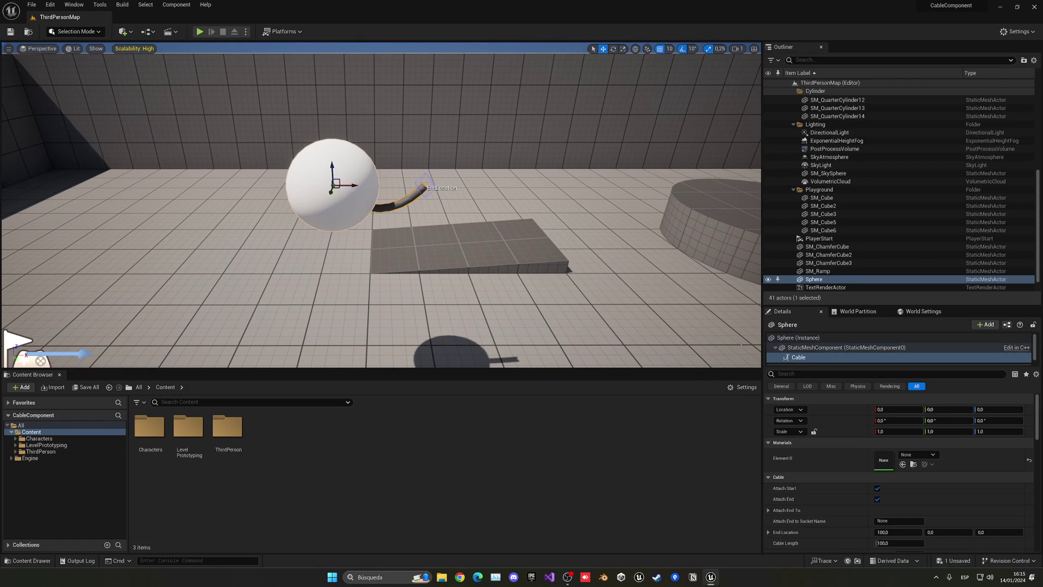
{"action": "left_click_drag", "start_coordinate": [347, 186], "coordinate": [379, 185]}
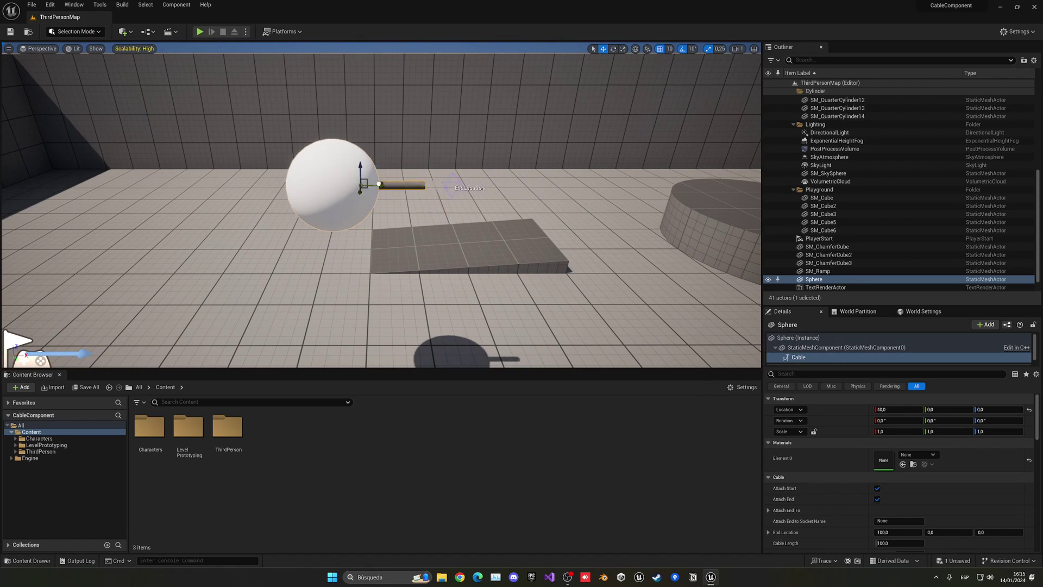
{"action": "left_click_drag", "start_coordinate": [277, 182], "coordinate": [551, 182]}
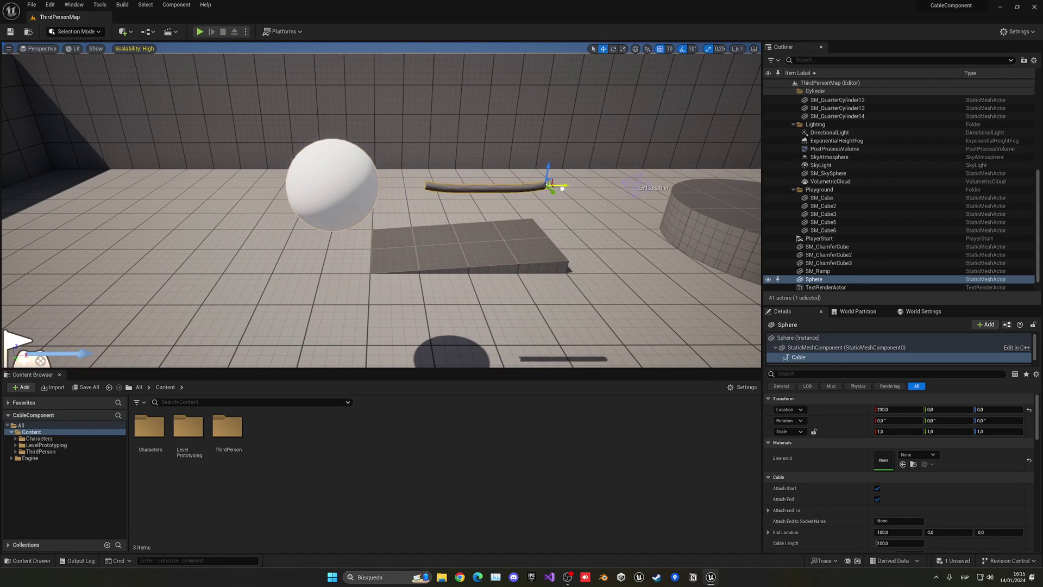
{"action": "left_click", "coordinate": [1028, 410]}
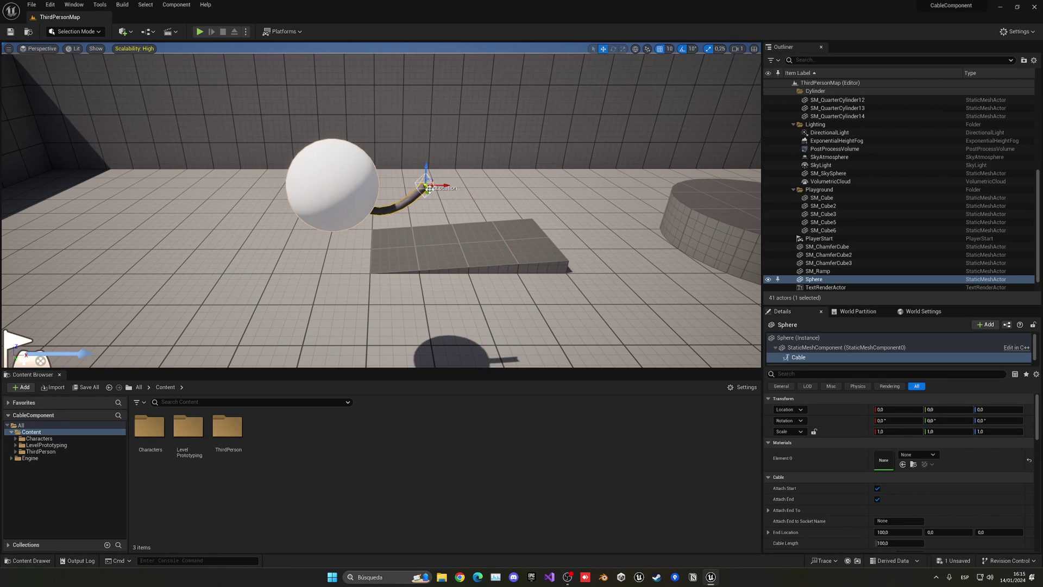
- Move the cable's end point along X to 310 and assign the magenta AliasReference material to the cable
{"action": "left_click_drag", "start_coordinate": [425, 185], "coordinate": [621, 185]}
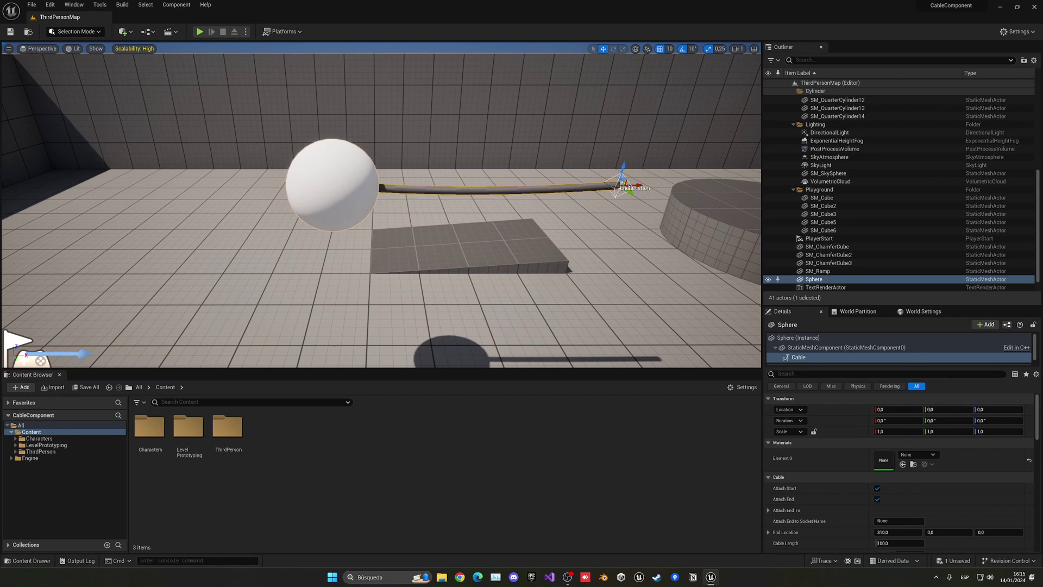
{"action": "left_click", "coordinate": [373, 190]}
{"action": "left_click", "coordinate": [399, 188]}
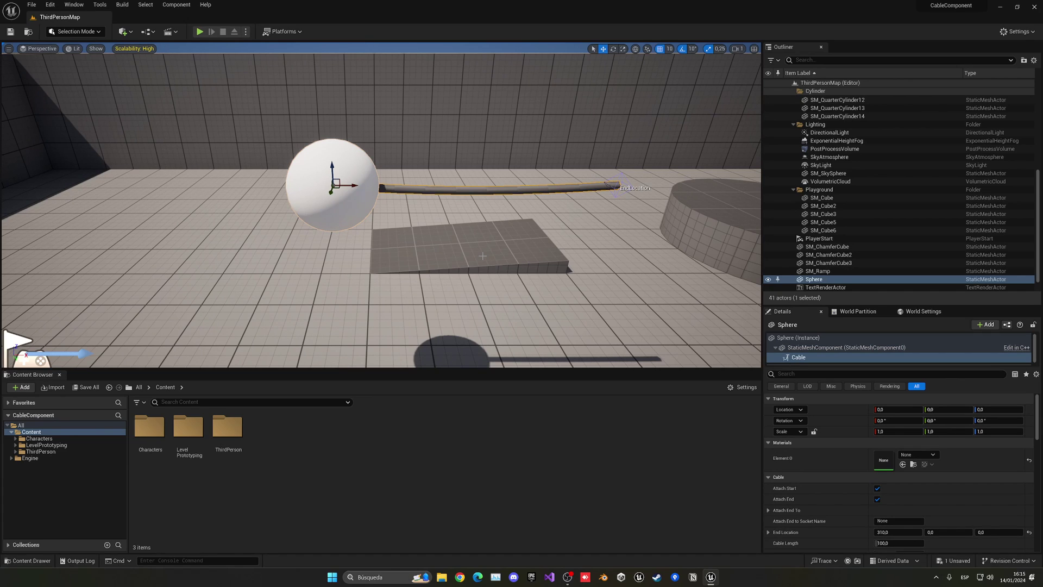
{"action": "left_click", "coordinate": [913, 454]}
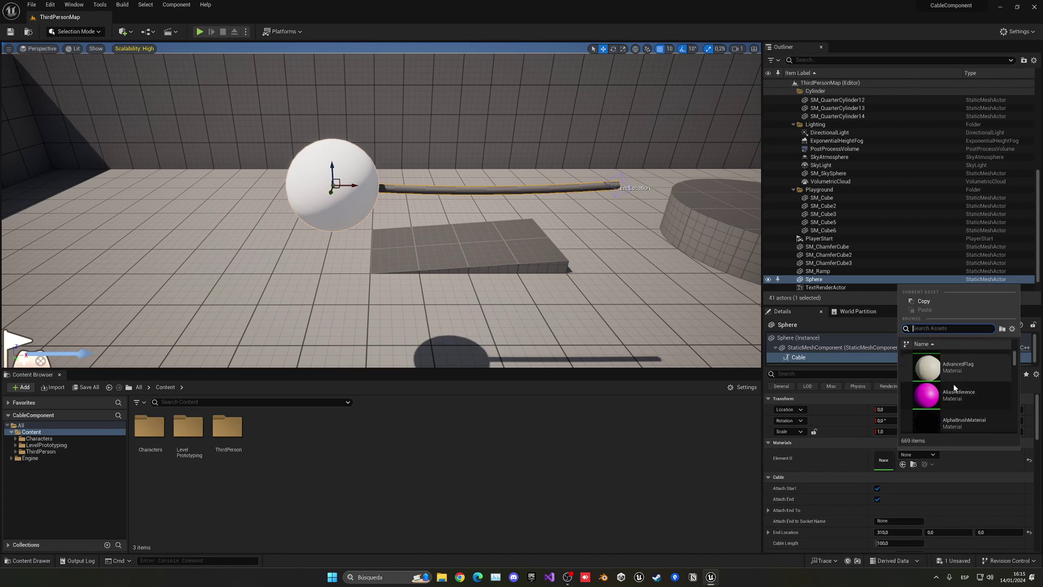
{"action": "left_click", "coordinate": [926, 409]}
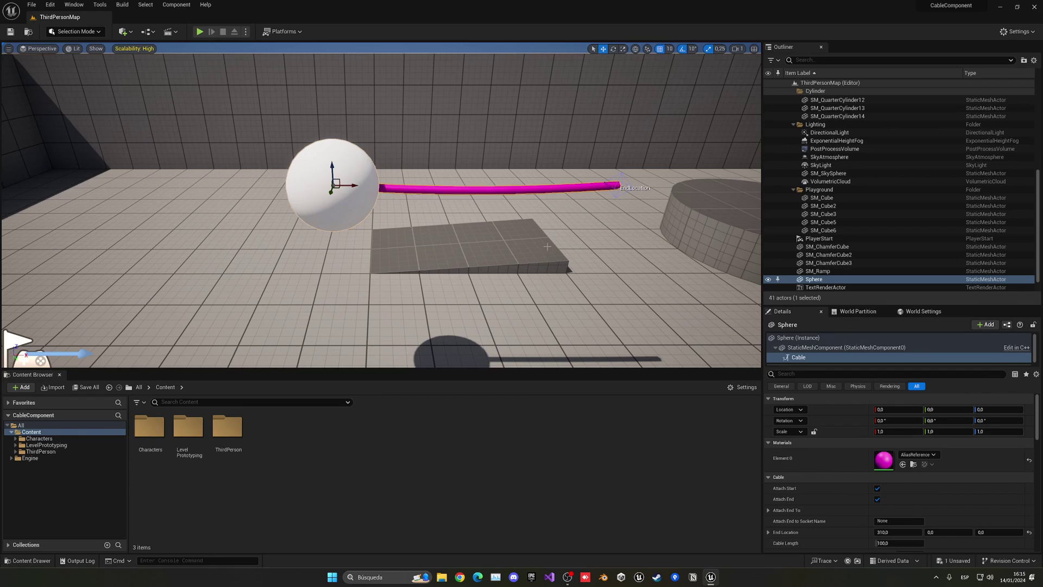
- Try the cable with Attach Start disabled and with Attach End disabled, re-enabling each one
{"action": "scroll", "coordinate": [830, 480], "scroll_direction": "down", "scroll_amount": 1}
{"action": "scroll", "coordinate": [830, 480], "scroll_direction": "down", "scroll_amount": 1}
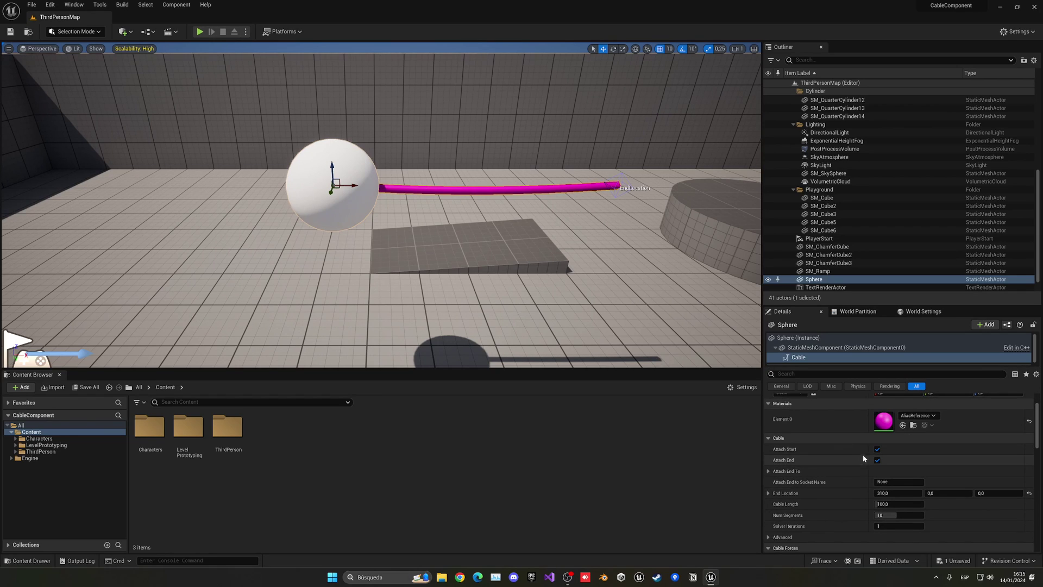
{"action": "left_click", "coordinate": [877, 449]}
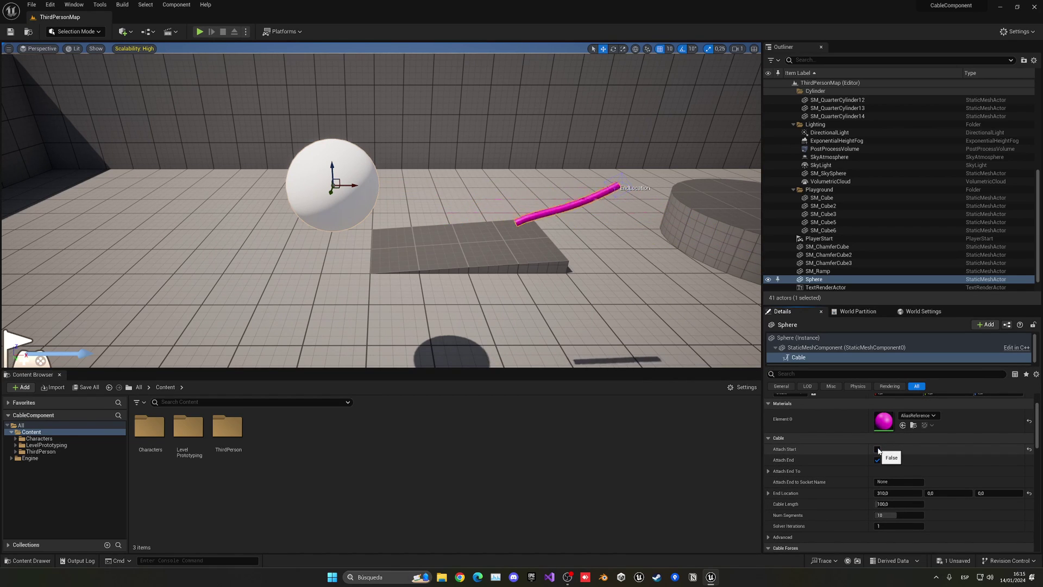
{"action": "left_click", "coordinate": [877, 449]}
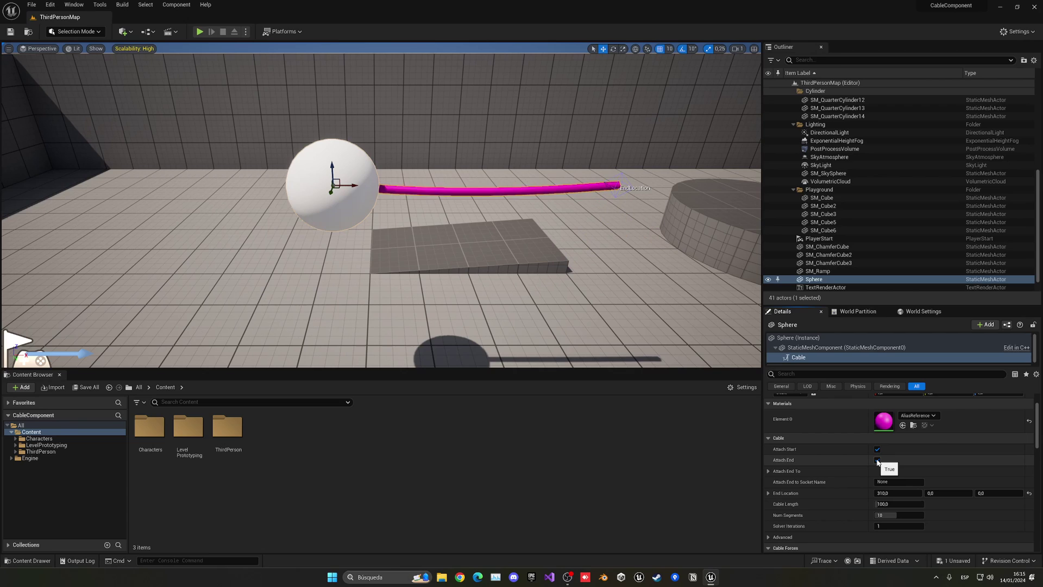
{"action": "left_click", "coordinate": [878, 460]}
{"action": "left_click", "coordinate": [877, 460]}
- Inspect the cable's Attach End To settings for the referenced actor and component name
{"action": "scroll", "coordinate": [856, 461], "scroll_direction": "down", "scroll_amount": 2}
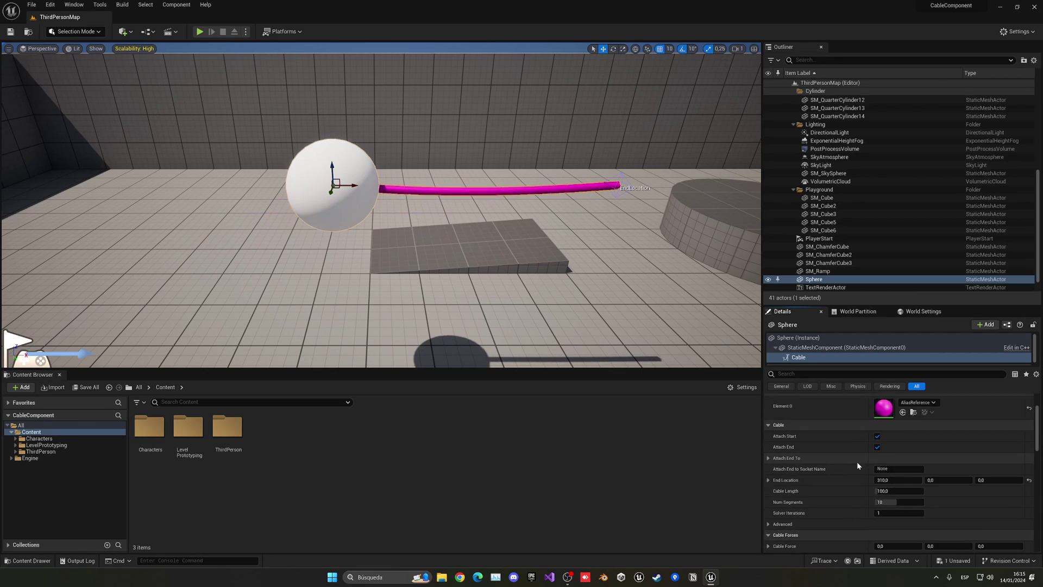
{"action": "left_click", "coordinate": [768, 445]}
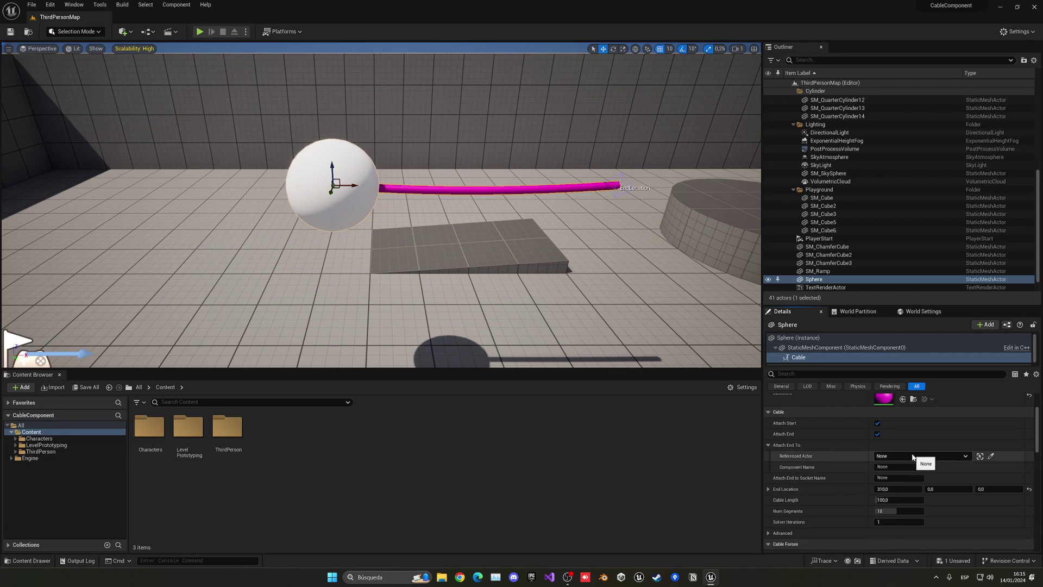
{"action": "left_click", "coordinate": [768, 444]}
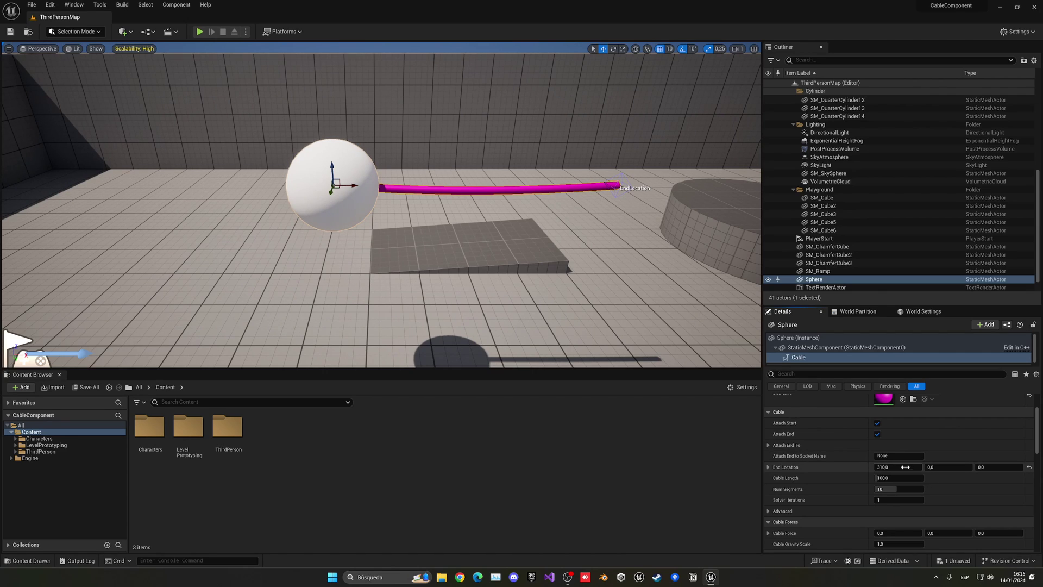
- Try the cable with an End Location X of about 265.94, a length of about 575 and 20 segments
{"action": "mouse_move", "coordinate": [899, 467]}
{"action": "left_mouse_down"}
{"action": "mouse_move", "coordinate": [872, 466]}
{"action": "mouse_move", "coordinate": [911, 467]}
{"action": "left_mouse_up"}
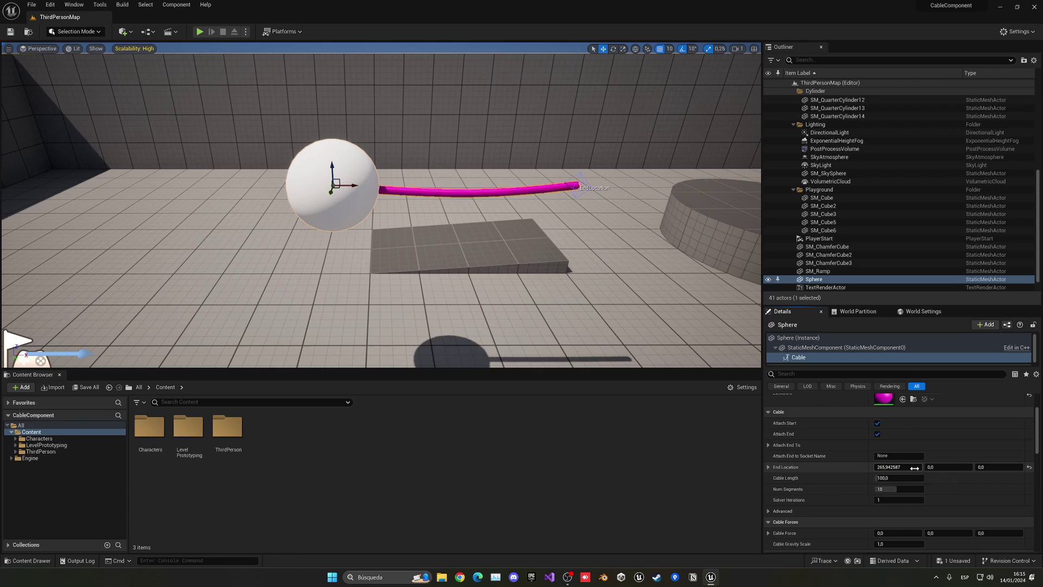
{"action": "left_click", "coordinate": [574, 187]}
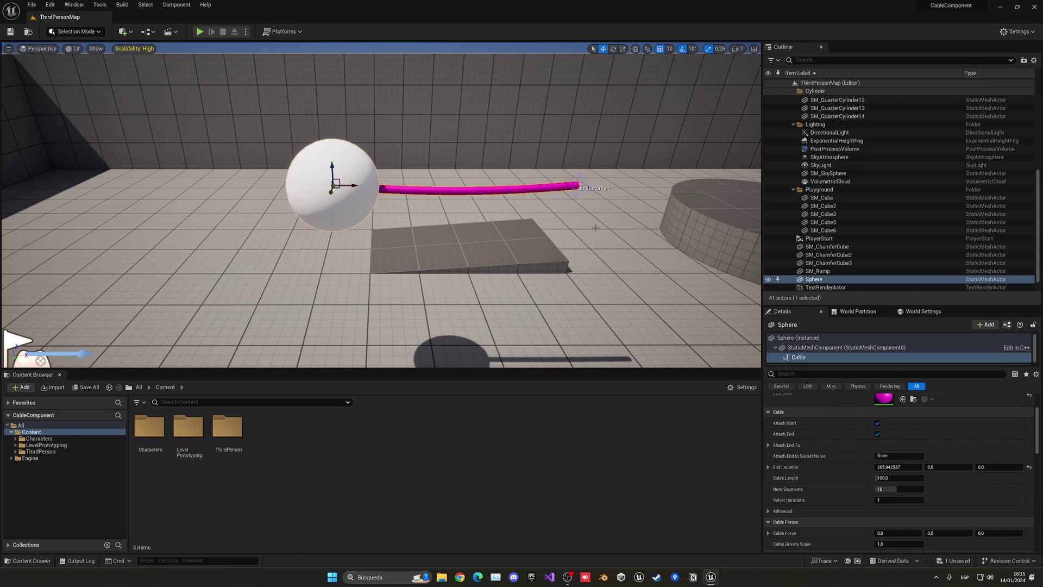
{"action": "left_click_drag", "start_coordinate": [889, 478], "coordinate": [891, 477]}
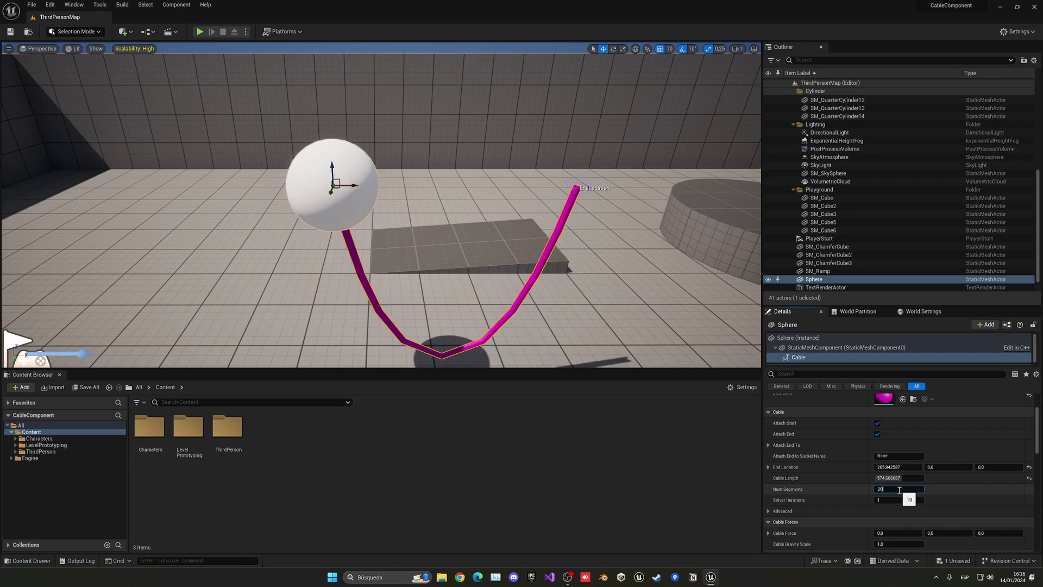
{"action": "key", "text": "Return"}
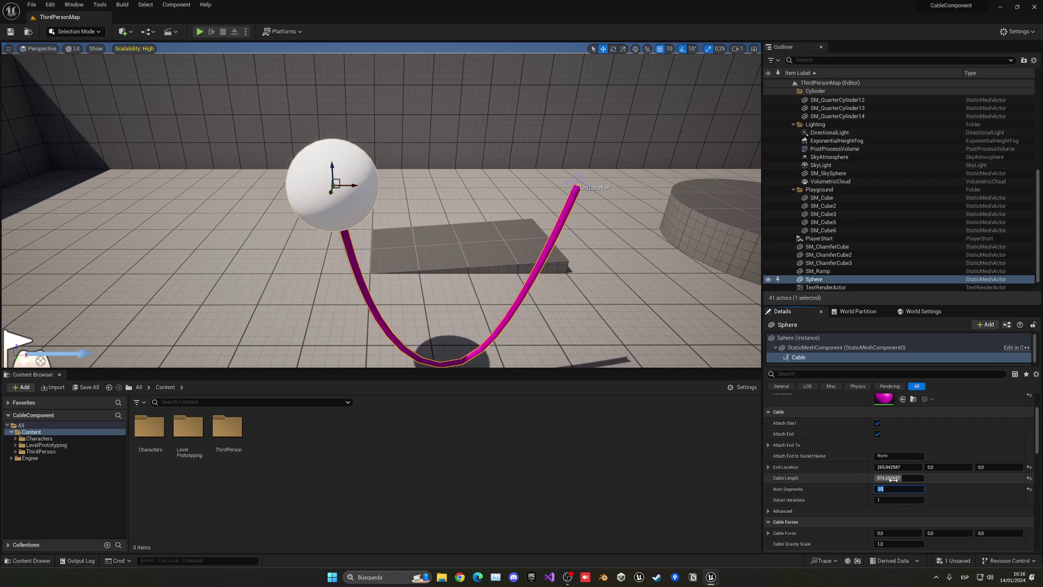
- Shorten the cable length to about 233 and set Num Segments to 15
{"action": "left_click_drag", "start_coordinate": [891, 478], "coordinate": [858, 478]}
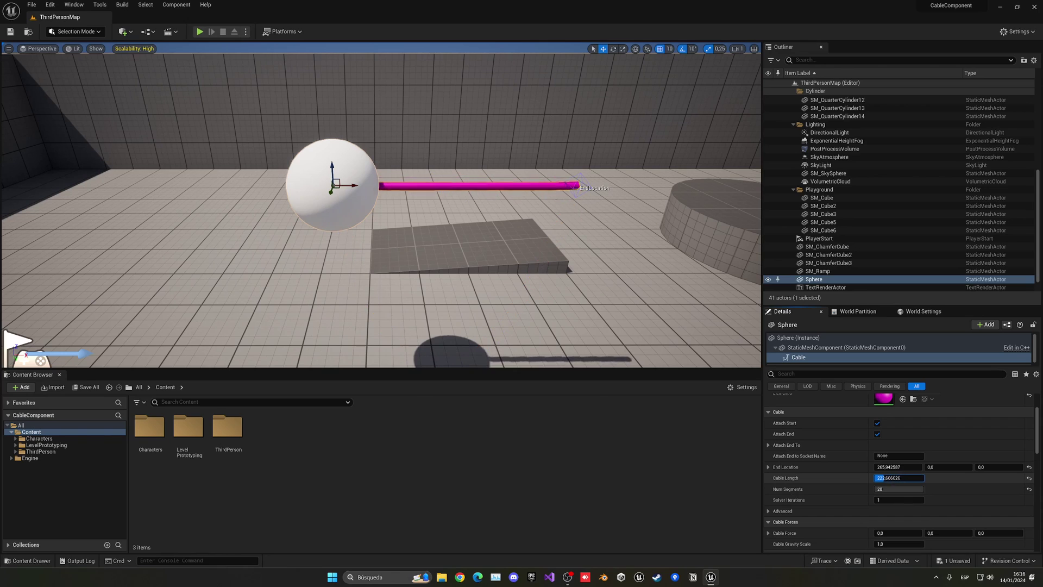
{"action": "left_click", "coordinate": [901, 490]}
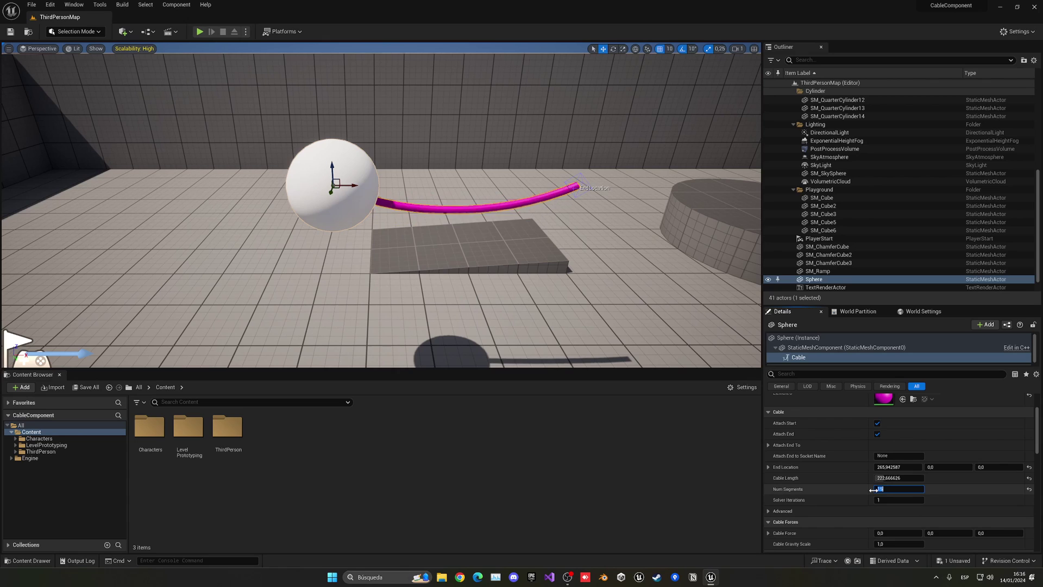
{"action": "left_click", "coordinate": [880, 478]}
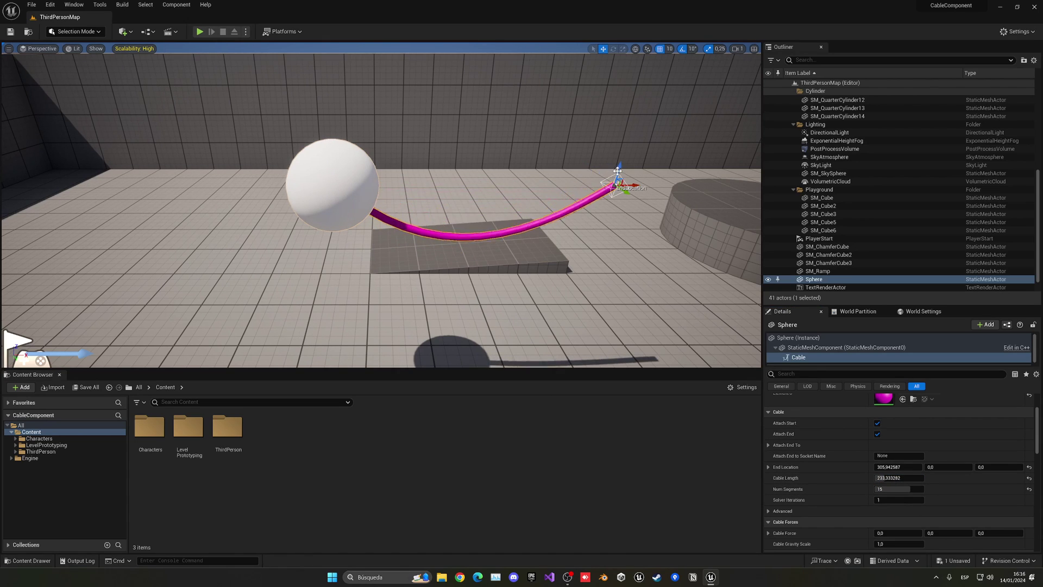
- Move the cable's end point to about X 305.94 and lower it to Z -180
{"action": "right_click_drag", "start_coordinate": [380, 205], "coordinate": [413, 260]}
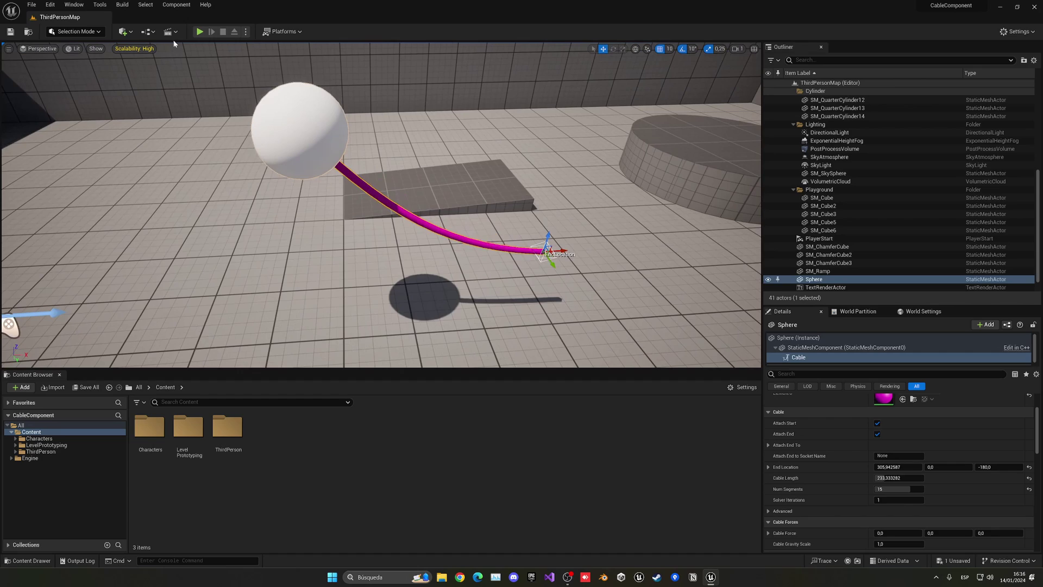
- Play the level, run and jump the character through the cable to check for collision, and stop playing
{"action": "left_click", "coordinate": [200, 31]}
{"action": "key", "text": "w"}
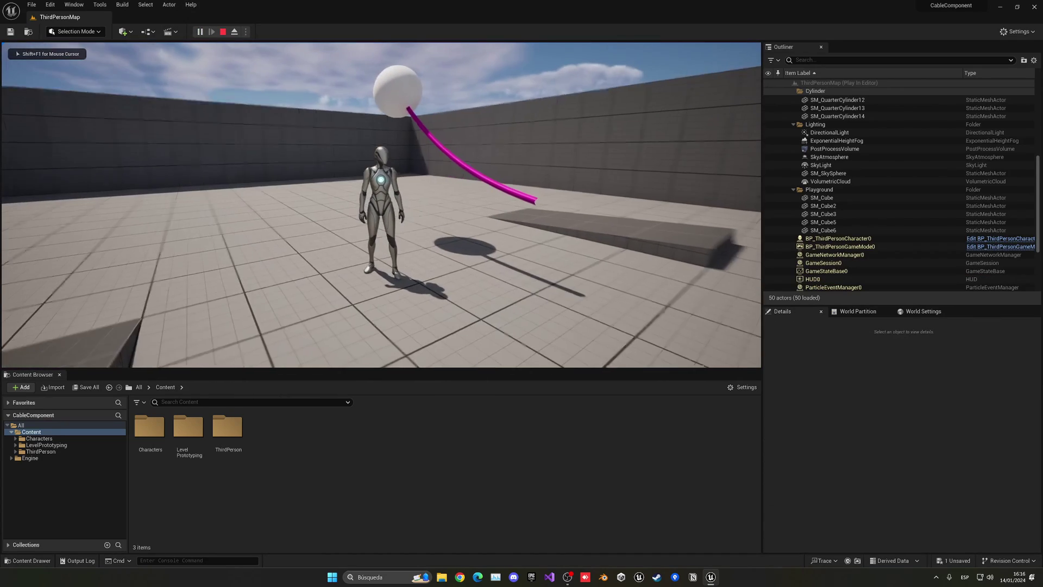
{"action": "key", "text": "d"}
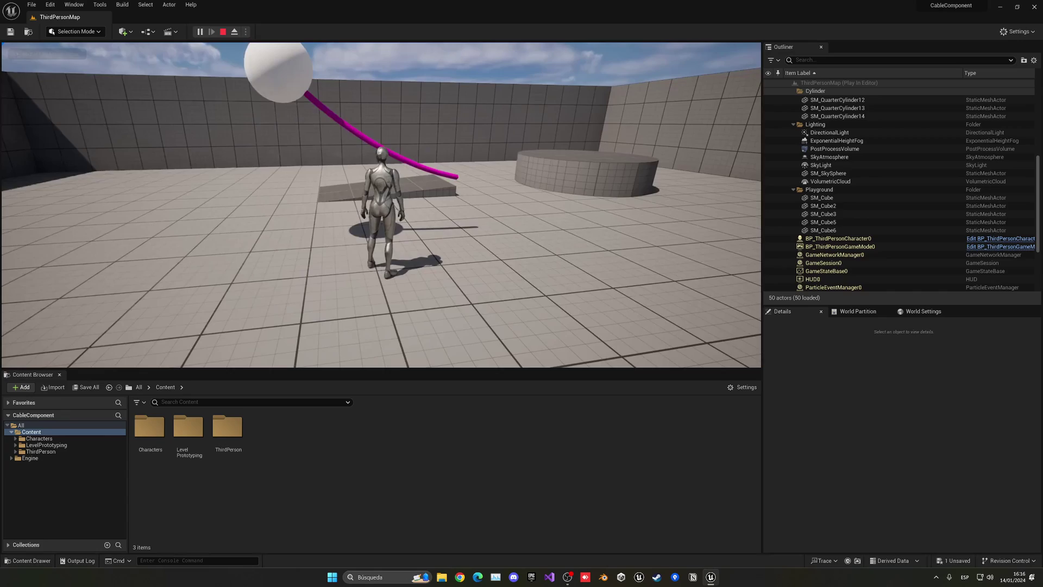
{"action": "key", "text": "w"}
{"action": "key", "text": "space"}
{"action": "key", "text": "s"}
{"action": "key", "text": "space"}
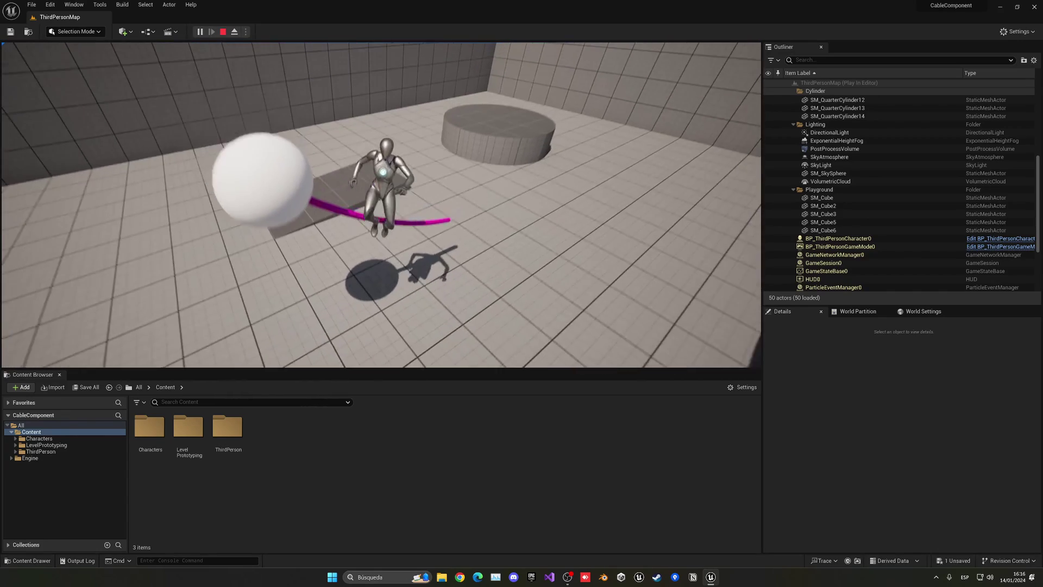
{"action": "key", "text": "Escape"}
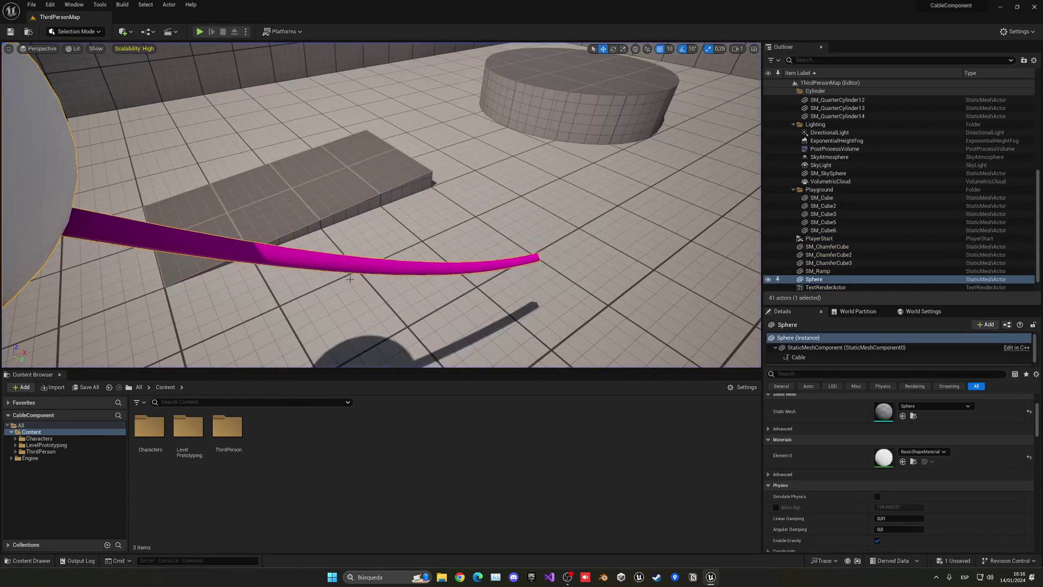
- Enable collision for the sphere's Cable component in its advanced cable settings
{"action": "right_click_drag", "start_coordinate": [349, 277], "coordinate": [304, 255]}
{"action": "key", "text": "s"}
{"action": "left_click", "coordinate": [826, 357]}
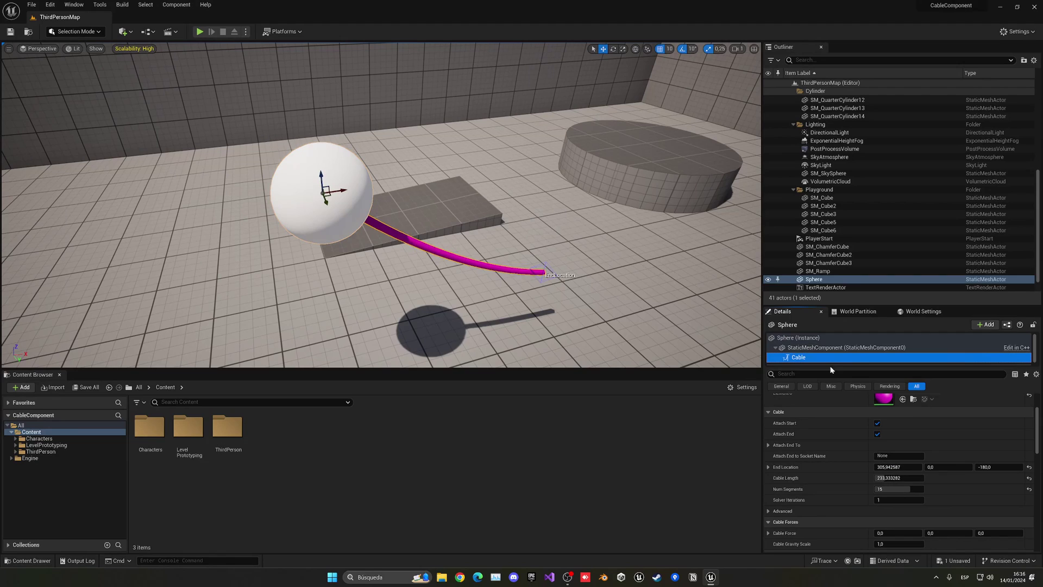
{"action": "scroll", "coordinate": [834, 449], "scroll_direction": "up", "scroll_amount": 1}
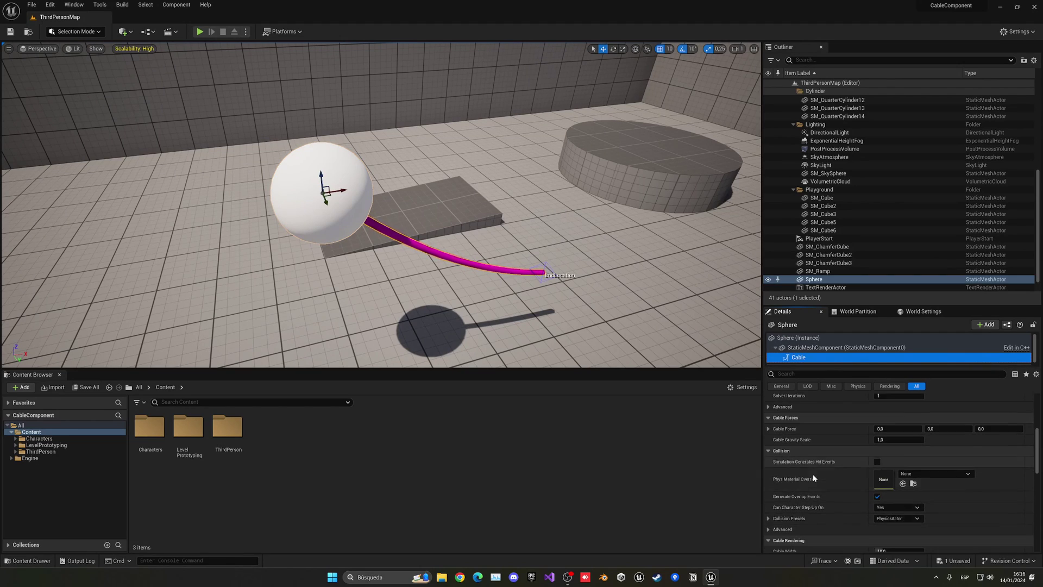
{"action": "left_click", "coordinate": [782, 523]}
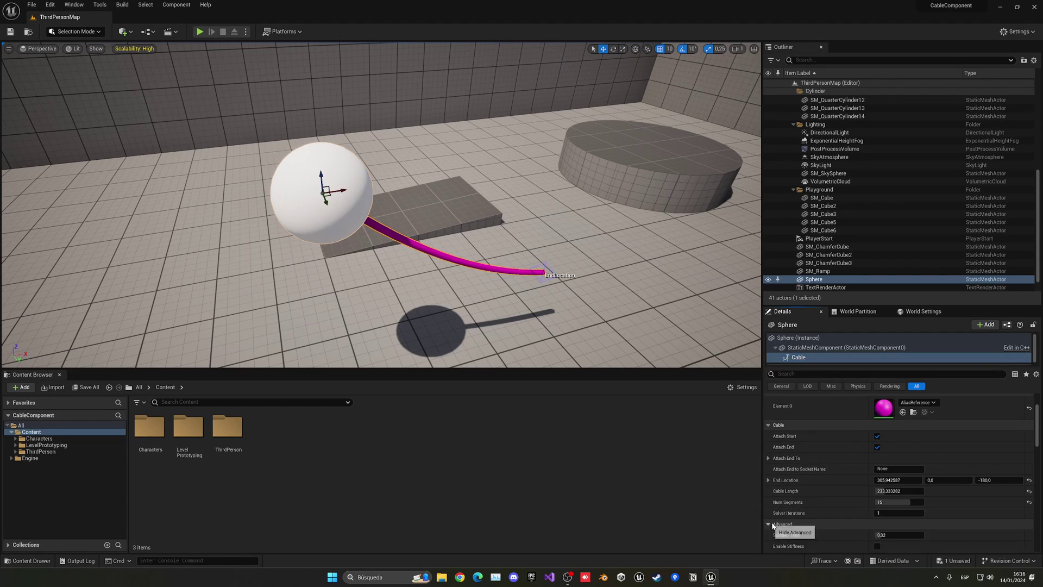
{"action": "scroll", "coordinate": [783, 503], "scroll_direction": "down", "scroll_amount": 3}
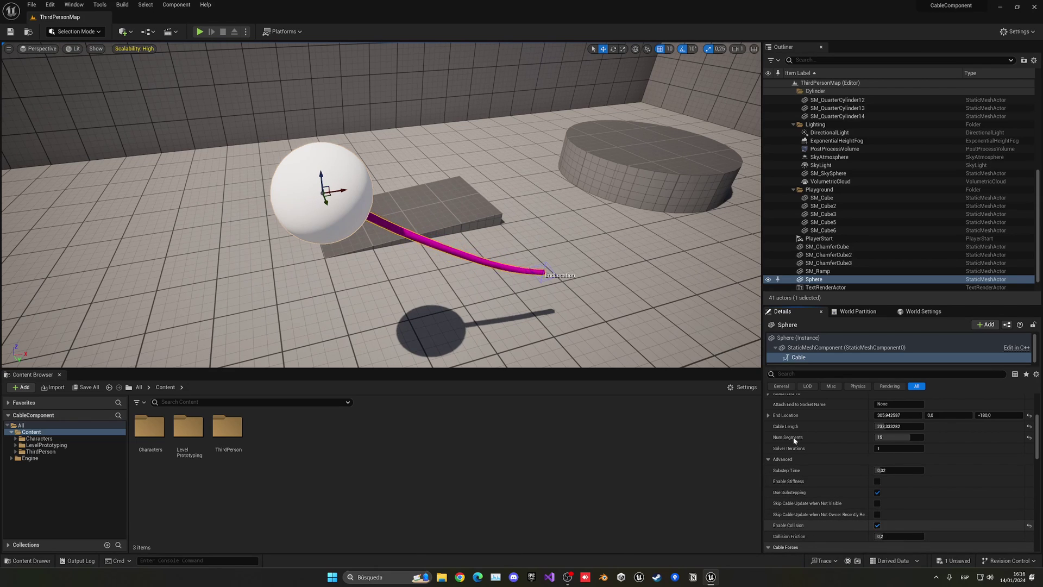
- Play the level, run the character back and forth into the cable to test its collision, and stop playing
{"action": "left_click", "coordinate": [200, 32]}
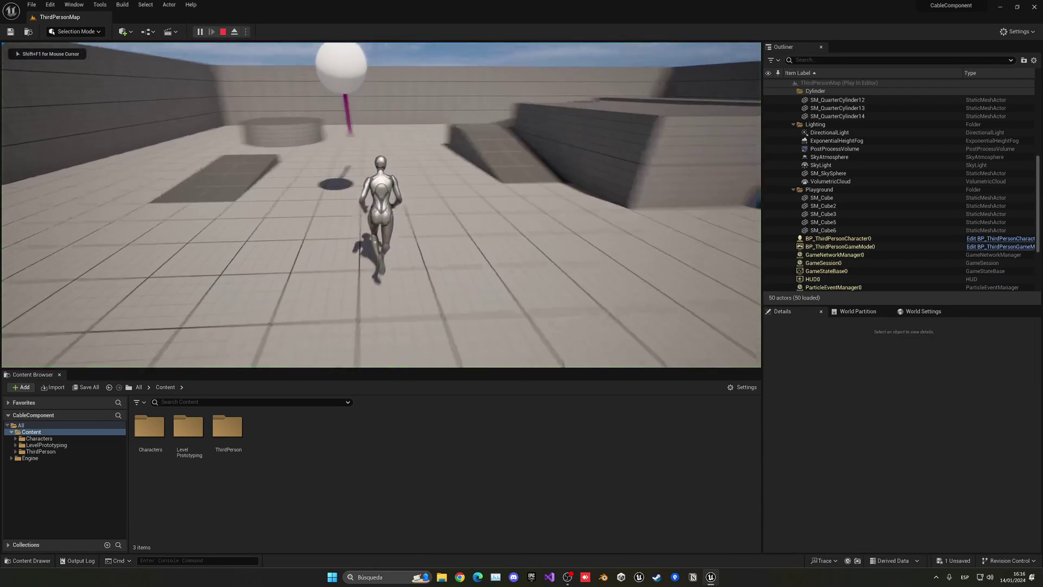
{"action": "key", "text": "w"}
{"action": "key", "text": "space"}
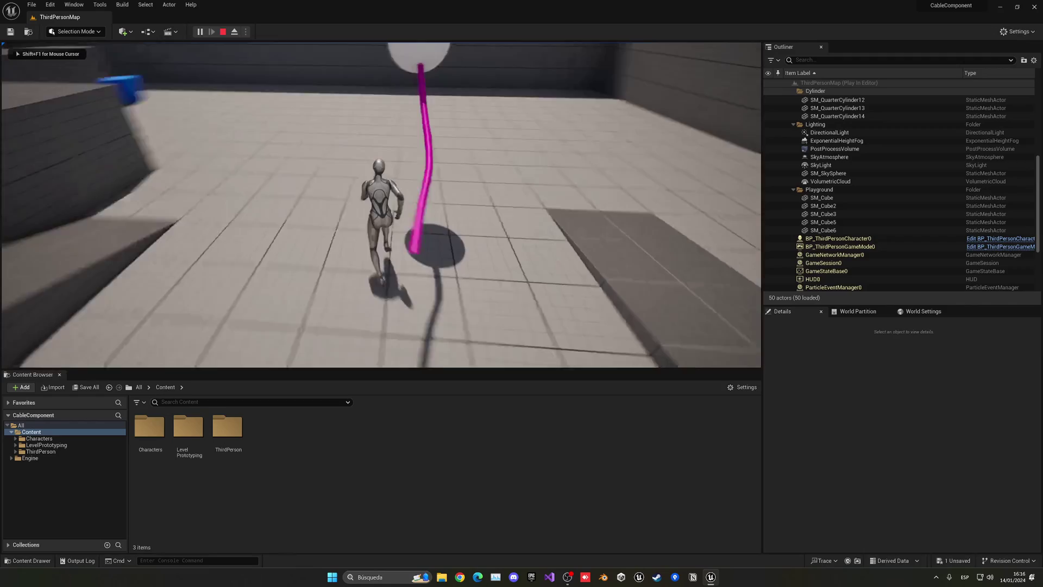
{"action": "key", "text": "d"}
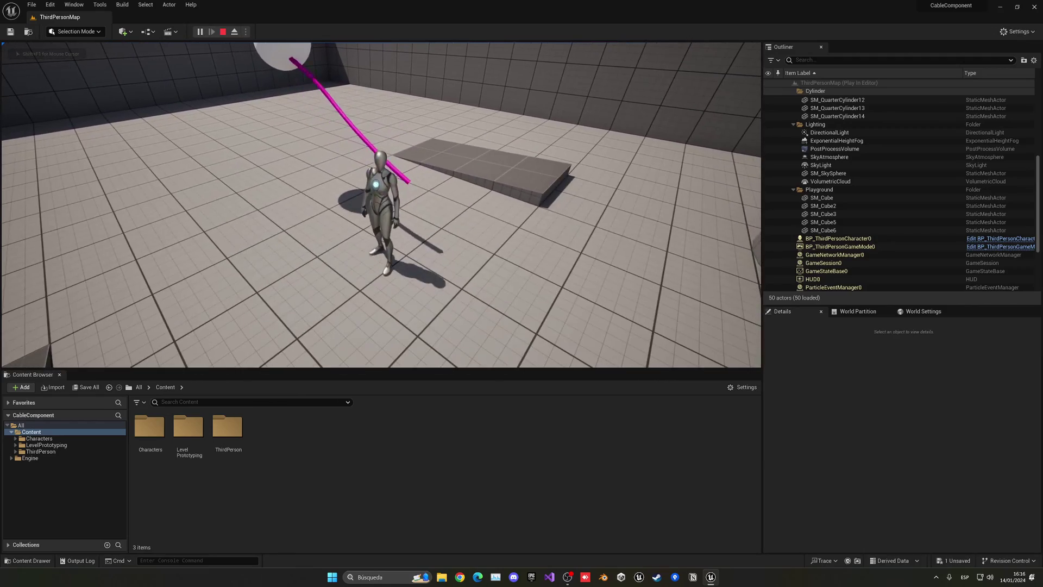
{"action": "key", "text": "w"}
{"action": "key", "text": "s"}
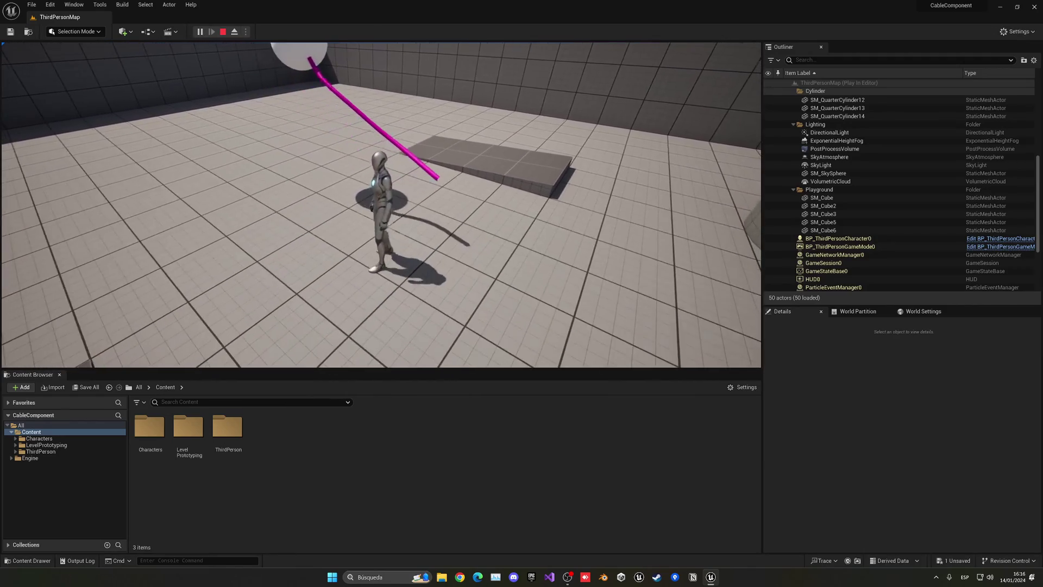
{"action": "key", "text": "w"}
{"action": "key", "text": "s"}
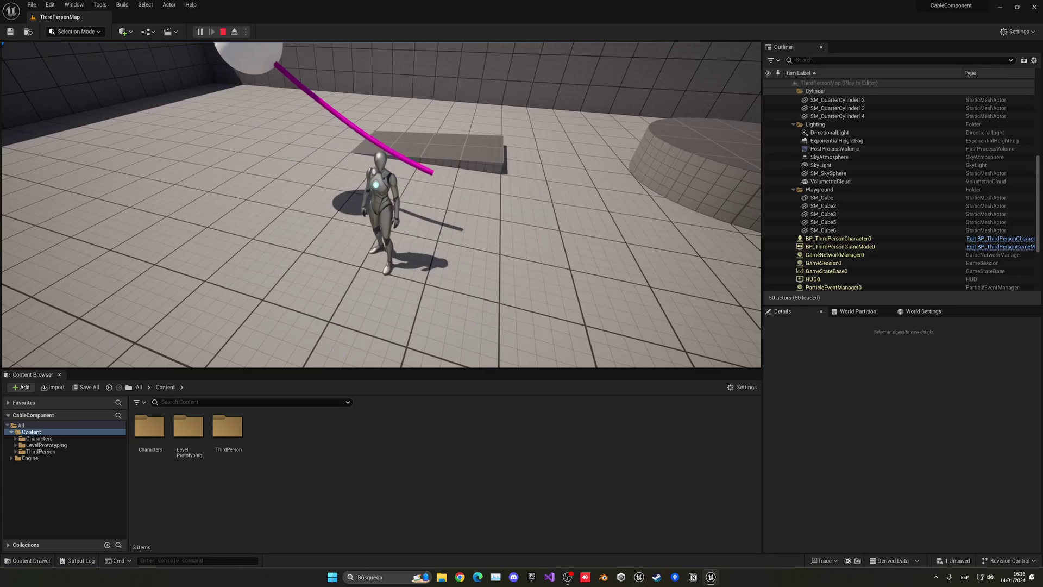
{"action": "key", "text": "w"}
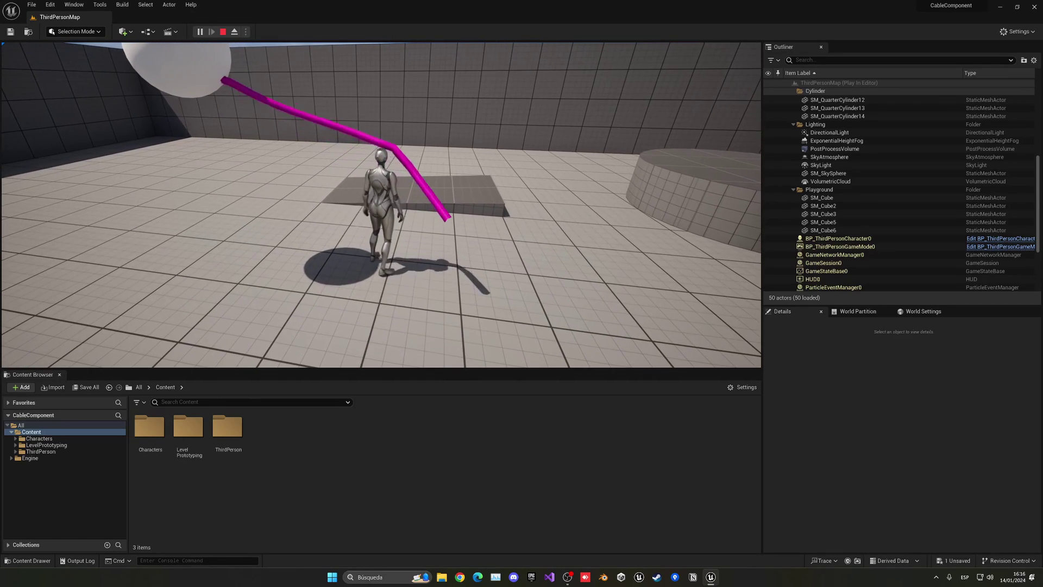
{"action": "key", "text": "s"}
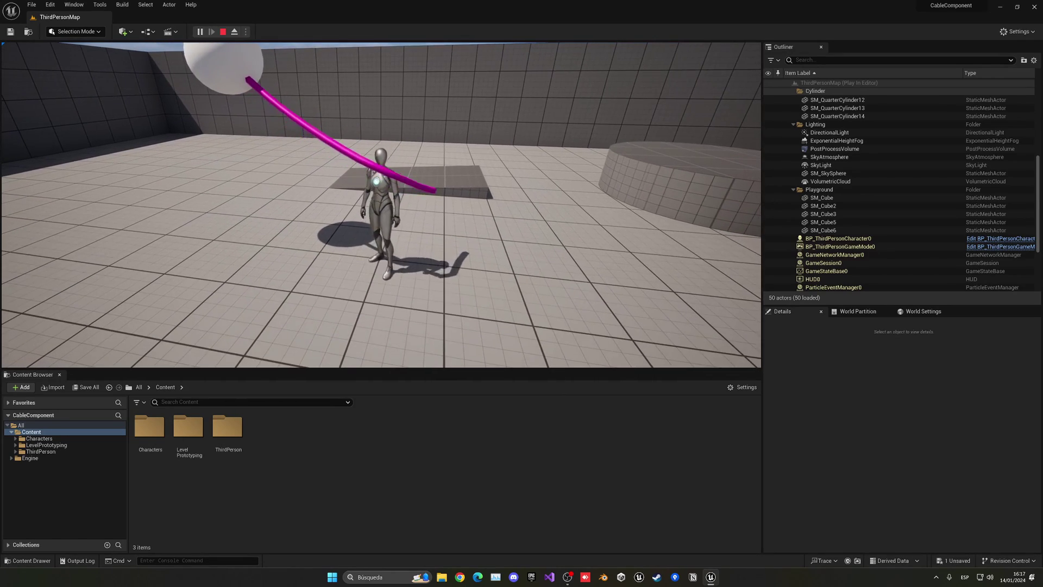
{"action": "key", "text": "w"}
{"action": "key", "text": "s"}
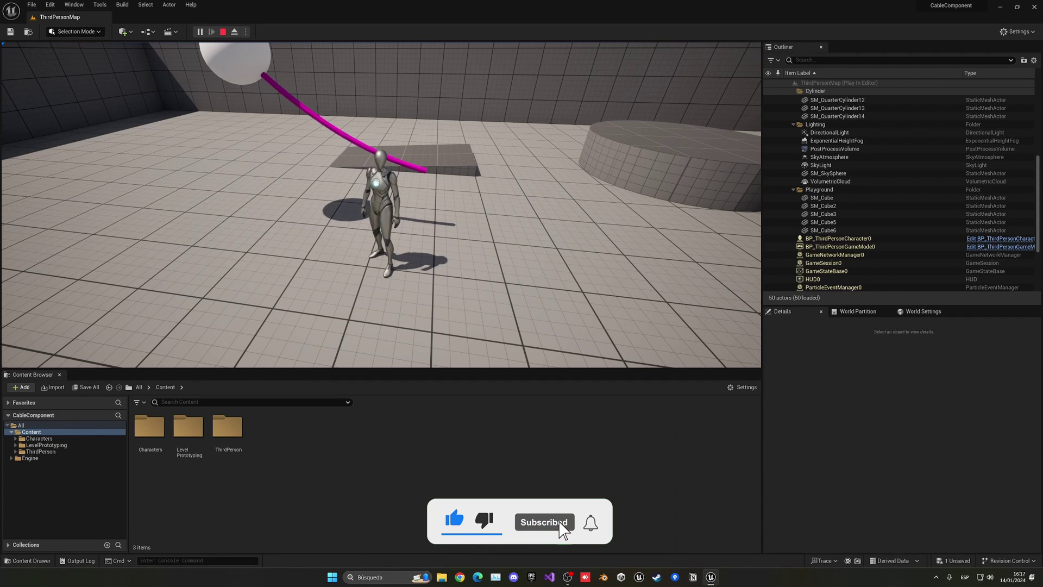
{"action": "key", "text": "w"}
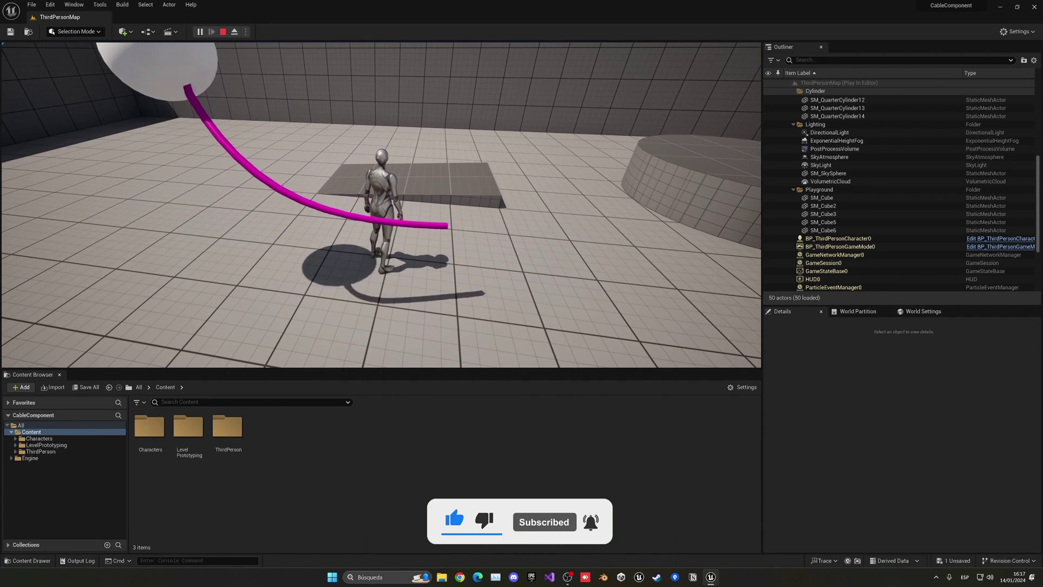
{"action": "key", "text": "s"}
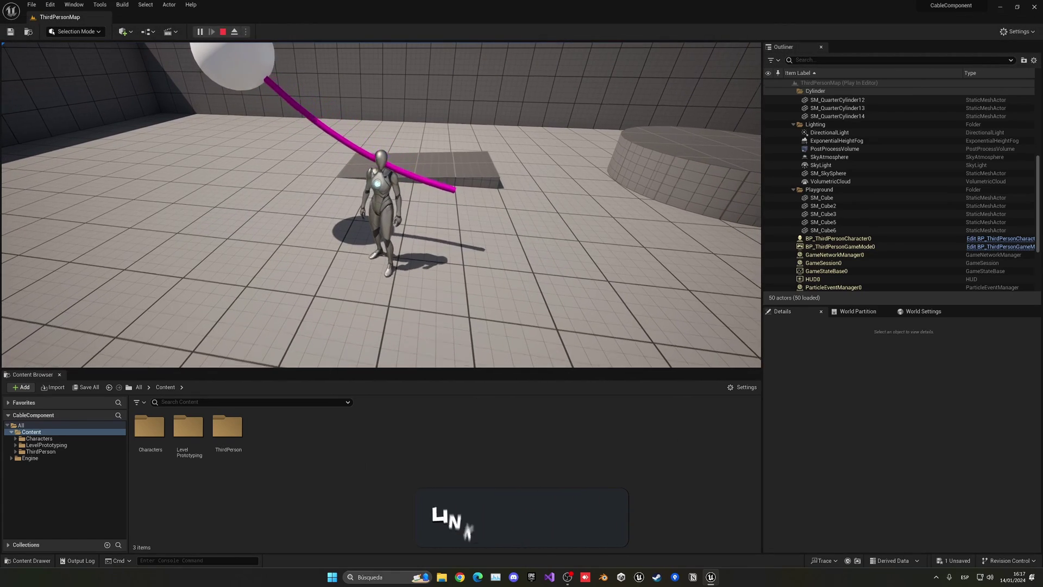
{"action": "key", "text": "Escape"}
- Place a second sphere shape in the level beyond the free end of the cable
{"action": "right_click_drag", "start_coordinate": [416, 214], "coordinate": [429, 214]}
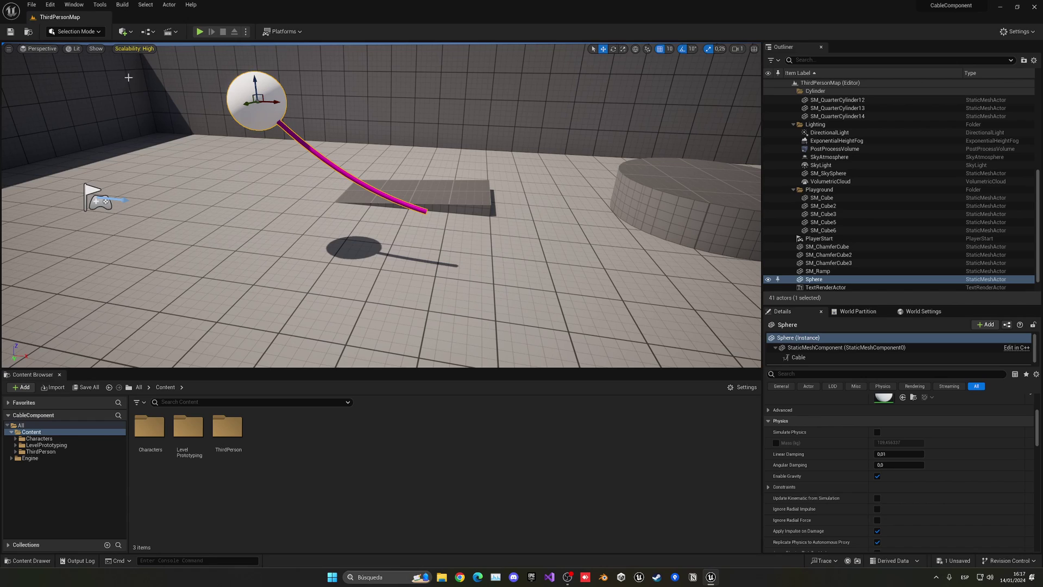
{"action": "left_click", "coordinate": [131, 34]}
{"action": "mouse_move", "coordinate": [158, 116]}
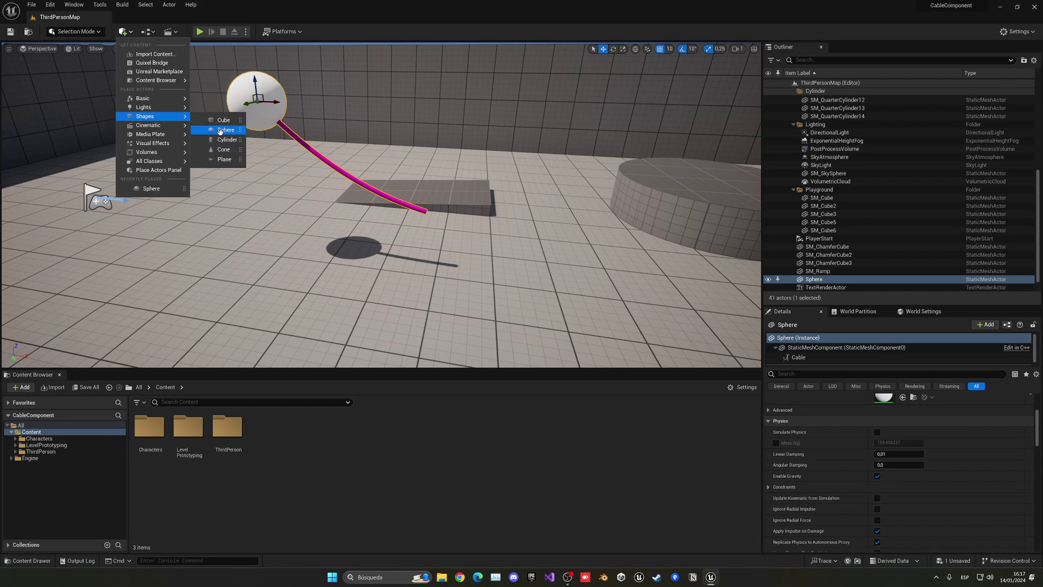
{"action": "left_click_drag", "start_coordinate": [220, 131], "coordinate": [509, 170]}
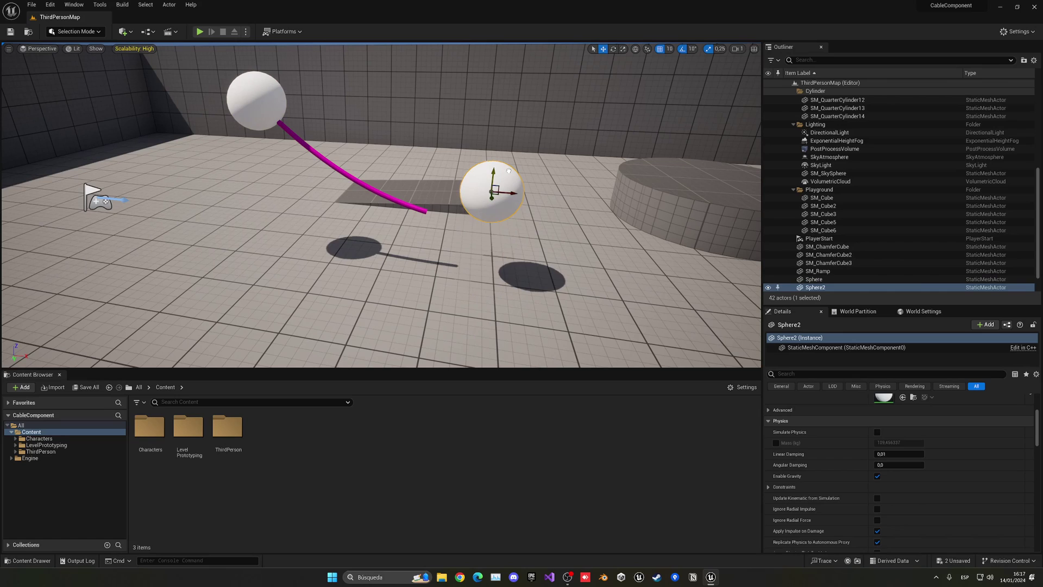
{"action": "scroll", "coordinate": [829, 268], "scroll_direction": "down", "scroll_amount": 1}
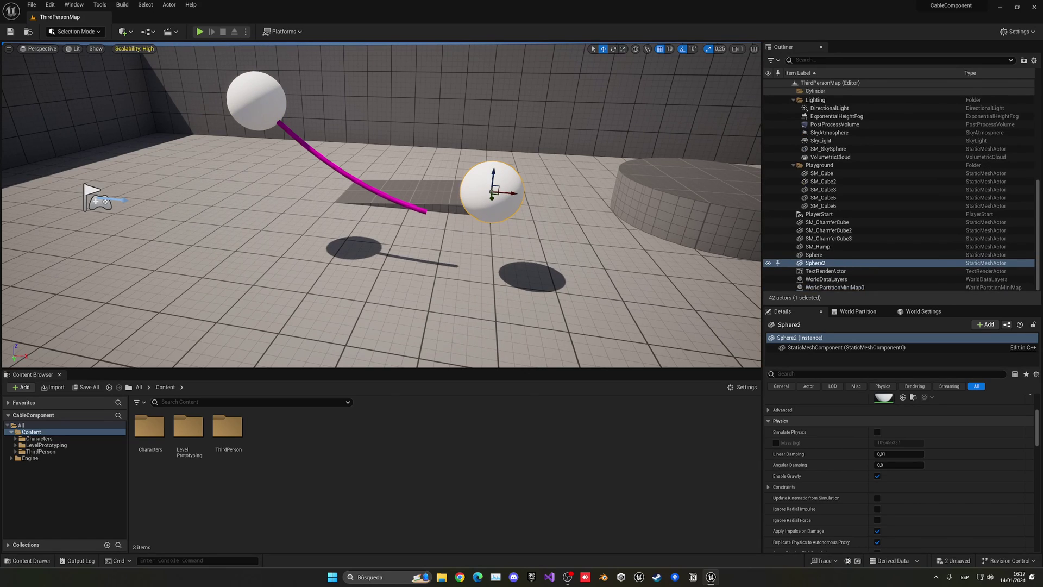
- Set the second sphere as the Referenced Actor in the cable's Attach End To settings
{"action": "left_click", "coordinate": [419, 211]}
{"action": "left_click", "coordinate": [817, 357]}
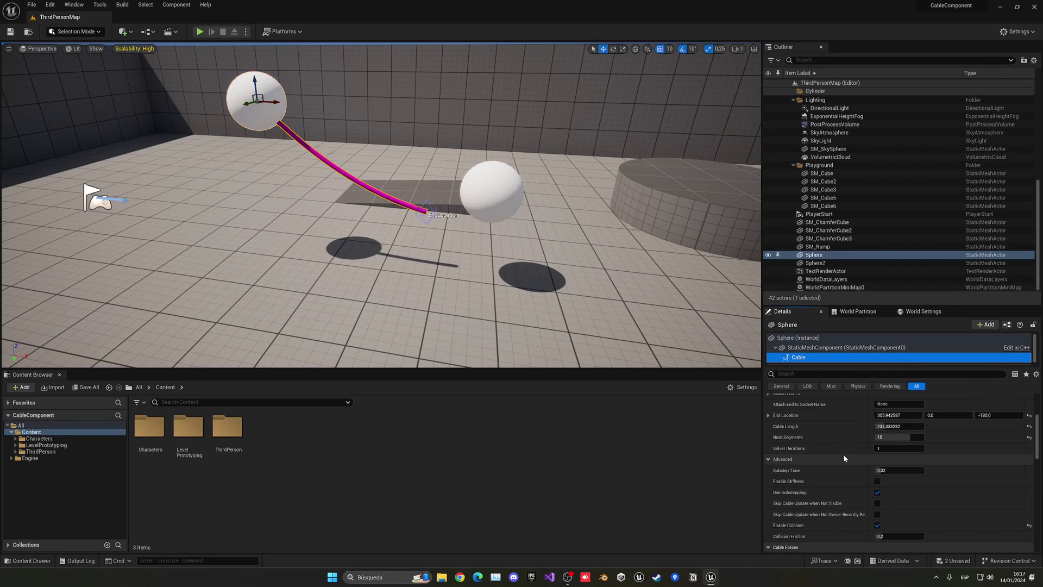
{"action": "scroll", "coordinate": [826, 451], "scroll_direction": "up", "scroll_amount": 2}
{"action": "left_click", "coordinate": [768, 433]}
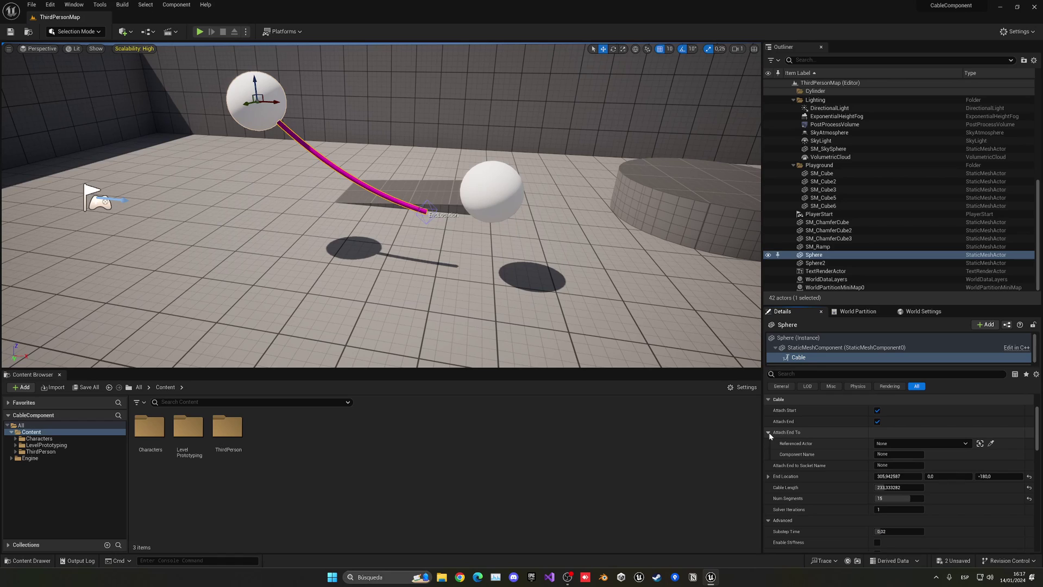
{"action": "left_click", "coordinate": [990, 443]}
{"action": "left_click", "coordinate": [500, 196]}
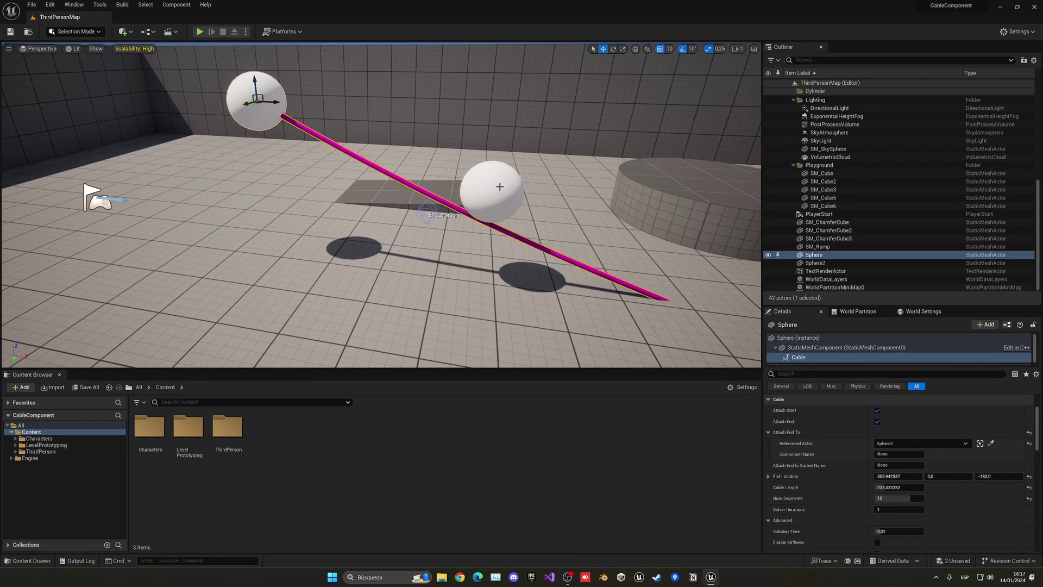
- Reset the cable's End Location to its default and set its X value to 0
{"action": "left_click", "coordinate": [1028, 476]}
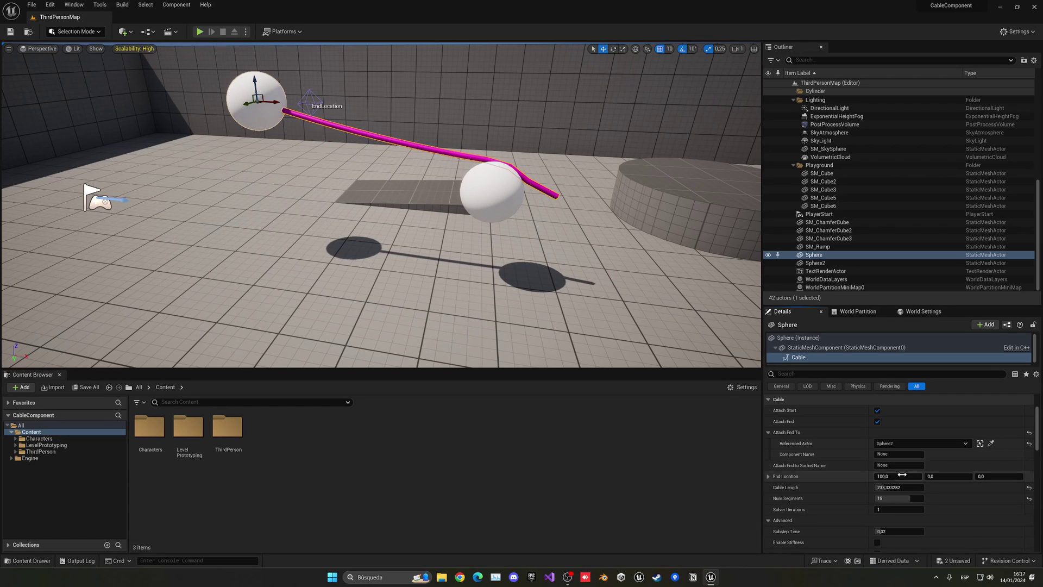
{"action": "type", "text": "0"}
{"action": "key", "text": "Return"}
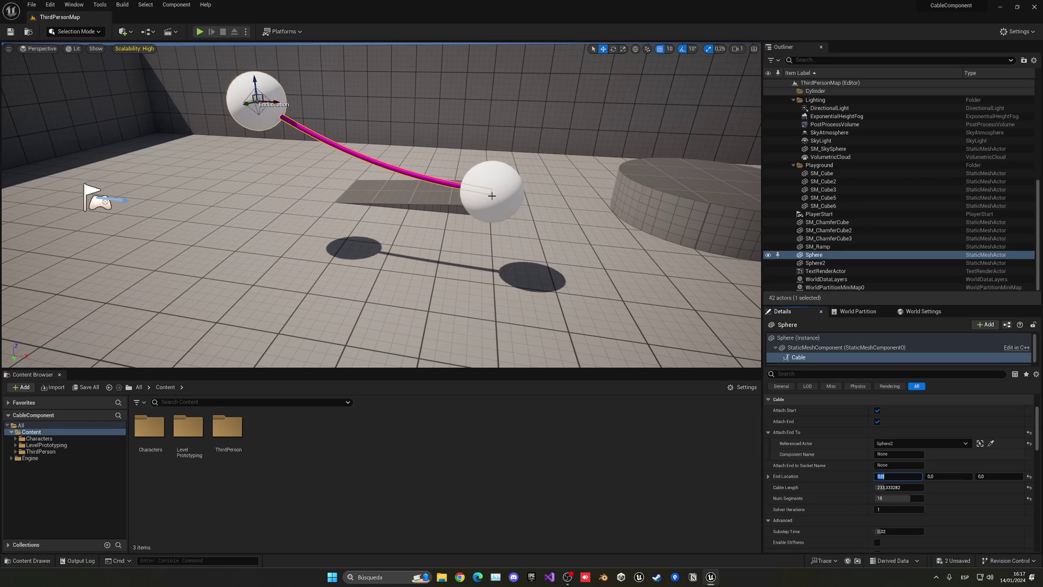
- Move the second sphere around to check the attached cable, and test the connected spheres in play mode
{"action": "left_click", "coordinate": [492, 187]}
{"action": "mouse_move", "coordinate": [494, 170]}
{"action": "left_mouse_down"}
{"action": "mouse_move", "coordinate": [510, 87]}
{"action": "mouse_move", "coordinate": [516, 165]}
{"action": "mouse_move", "coordinate": [520, 90]}
{"action": "mouse_move", "coordinate": [509, 177]}
{"action": "left_mouse_up"}
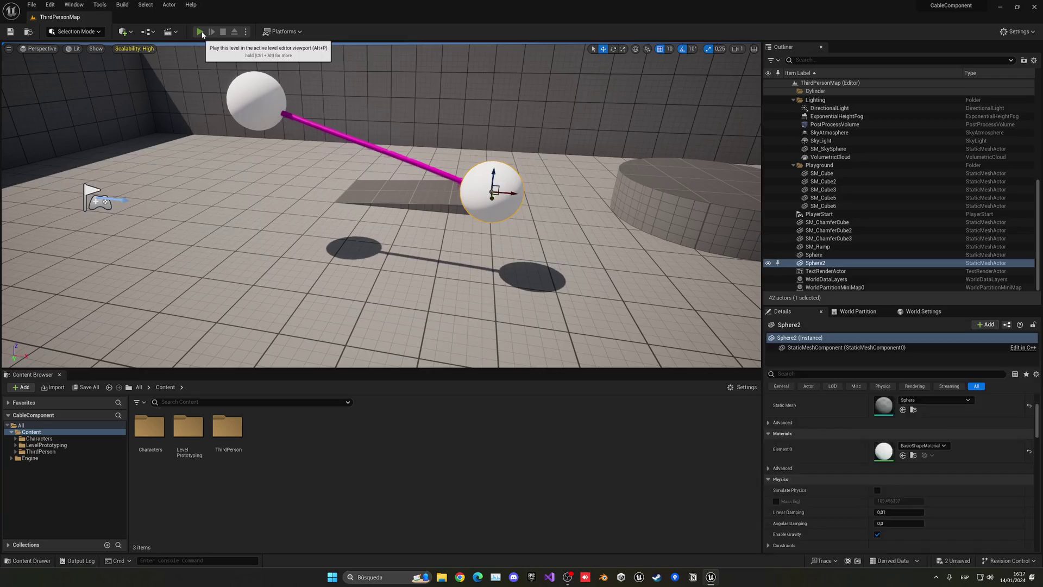
{"action": "left_click", "coordinate": [199, 31]}
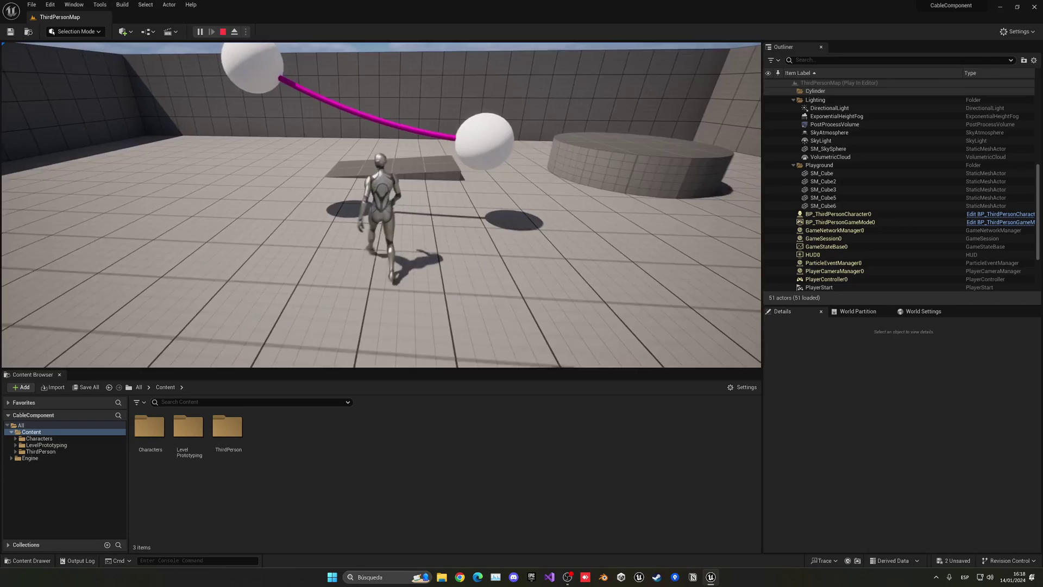
{"action": "key", "text": "a"}
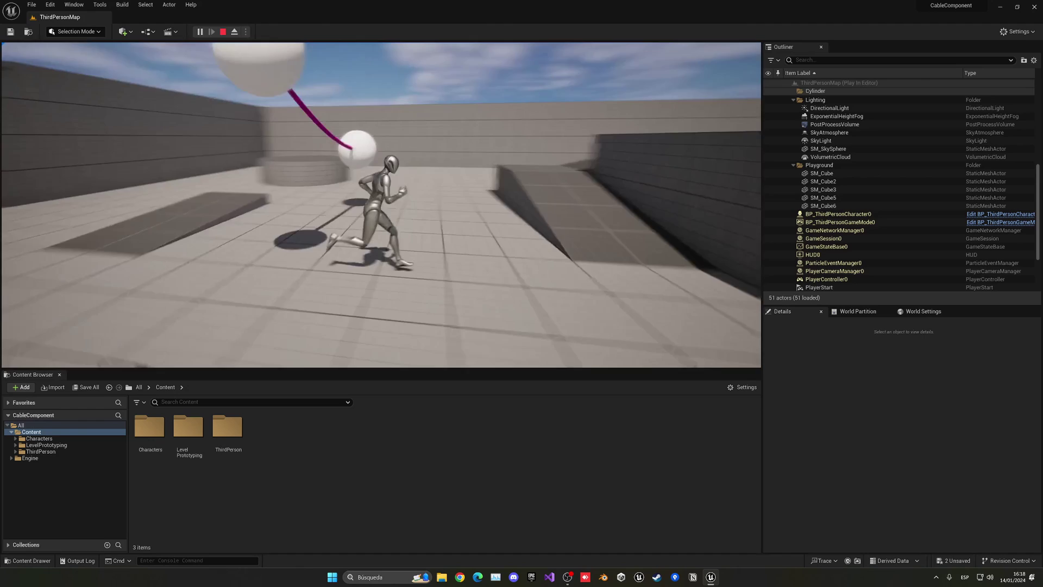
{"action": "key", "text": "Escape"}
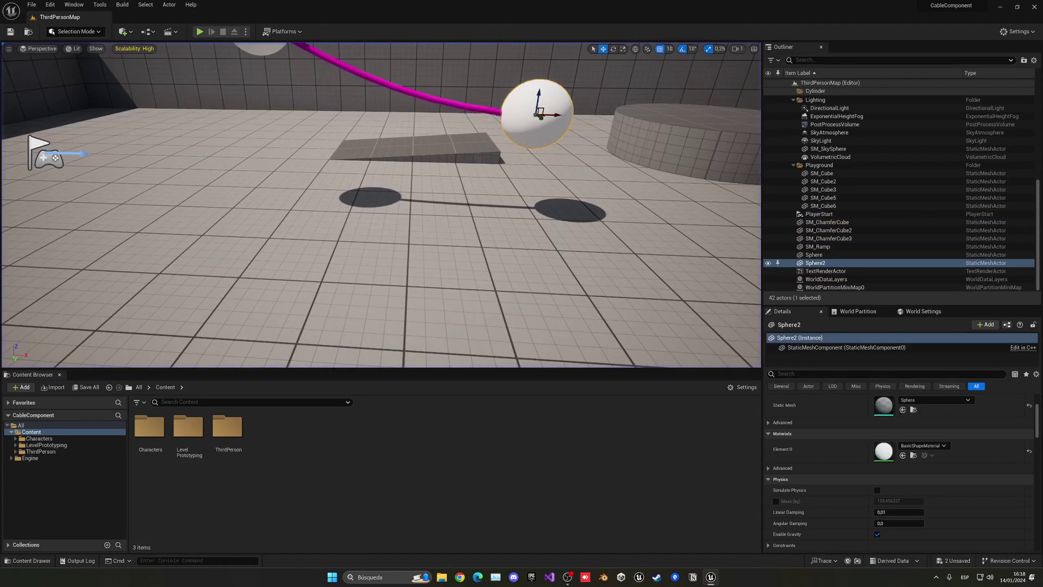
- Select the Cable component on the first sphere and review its attachment, collision, cable forces and rendering settings
{"action": "right_click_drag", "start_coordinate": [312, 154], "coordinate": [326, 97]}
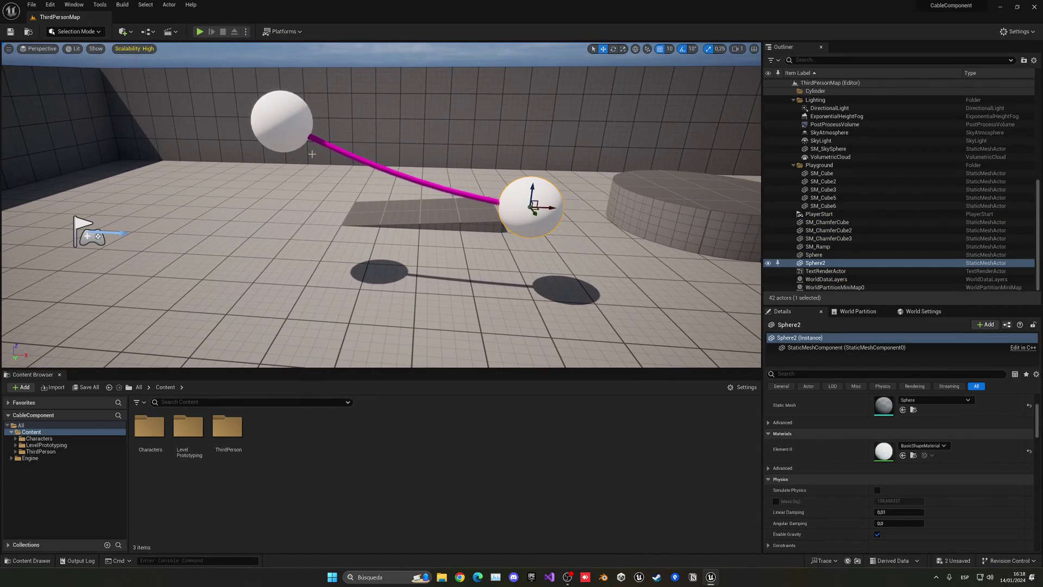
{"action": "left_click", "coordinate": [390, 171]}
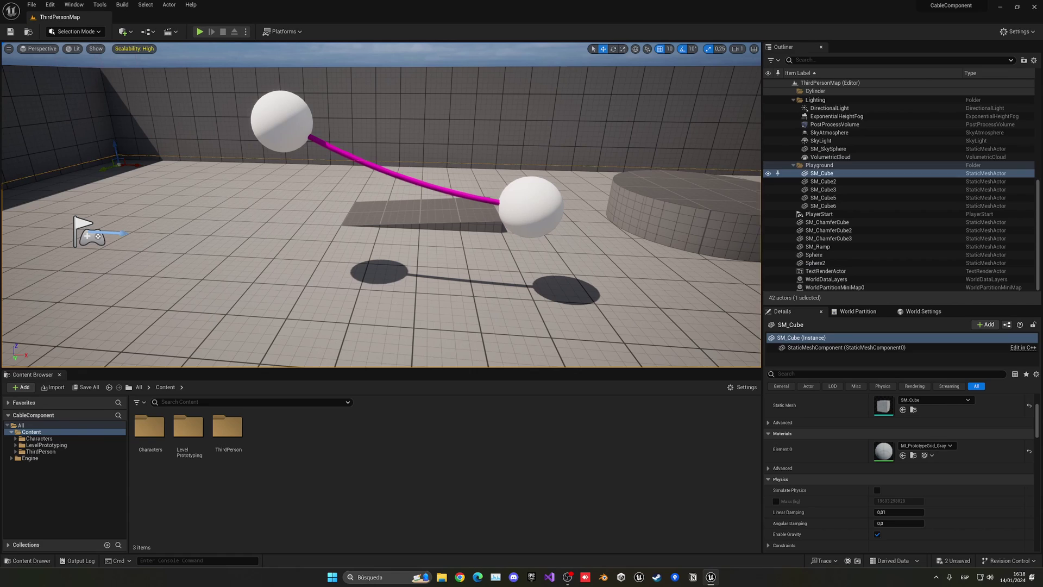
{"action": "left_click", "coordinate": [282, 120]}
{"action": "left_click", "coordinate": [800, 357]}
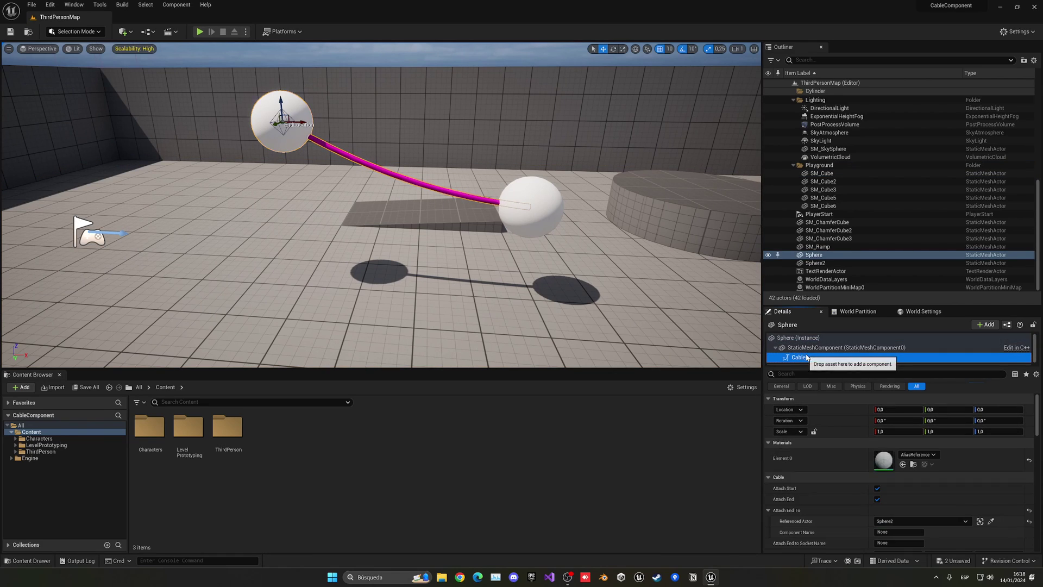
{"action": "scroll", "coordinate": [846, 493], "scroll_direction": "down", "scroll_amount": 5}
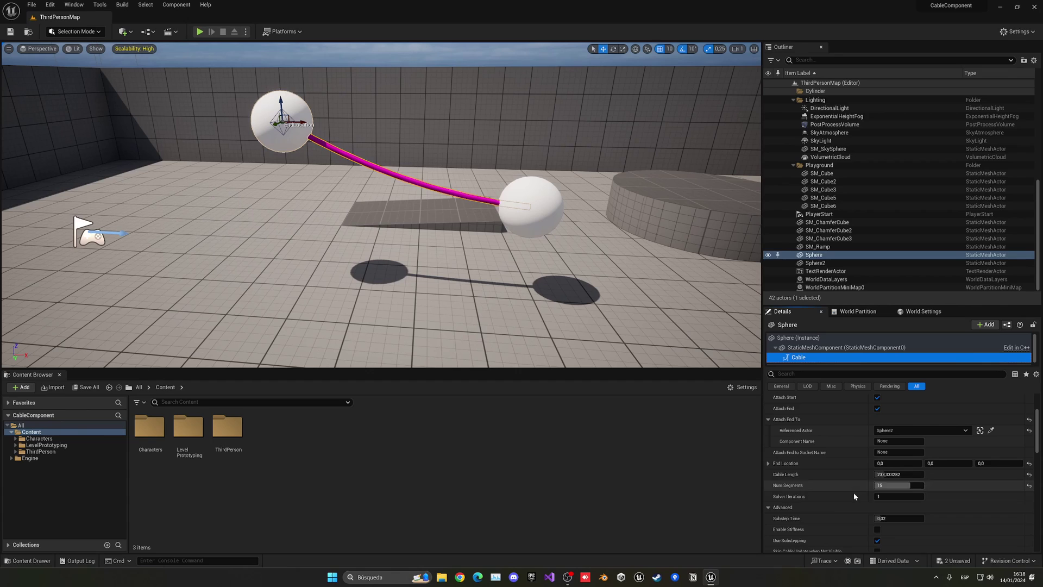
{"action": "scroll", "coordinate": [813, 472], "scroll_direction": "down", "scroll_amount": 3}
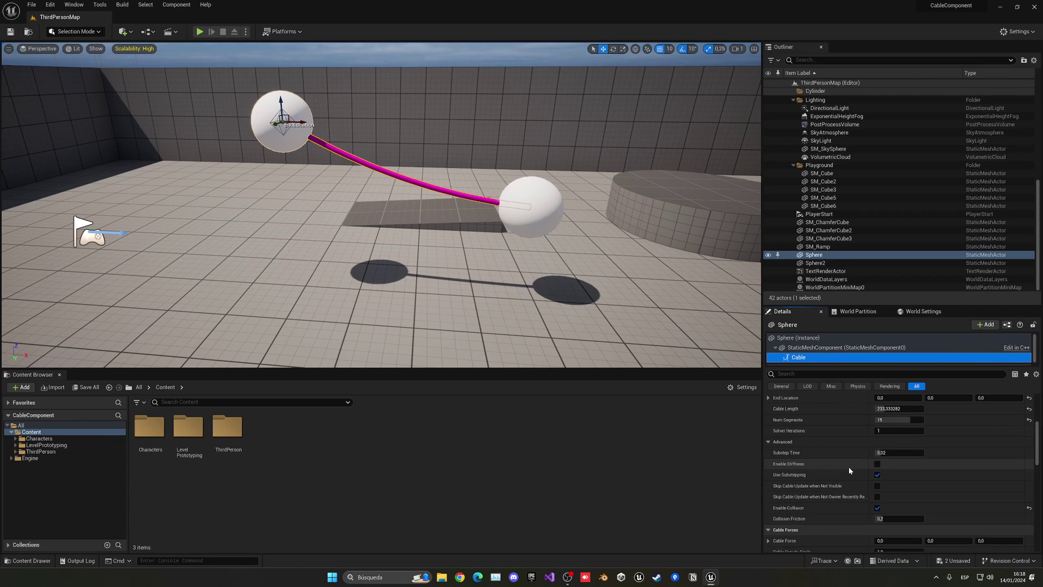
{"action": "scroll", "coordinate": [850, 470], "scroll_direction": "down", "scroll_amount": 3}
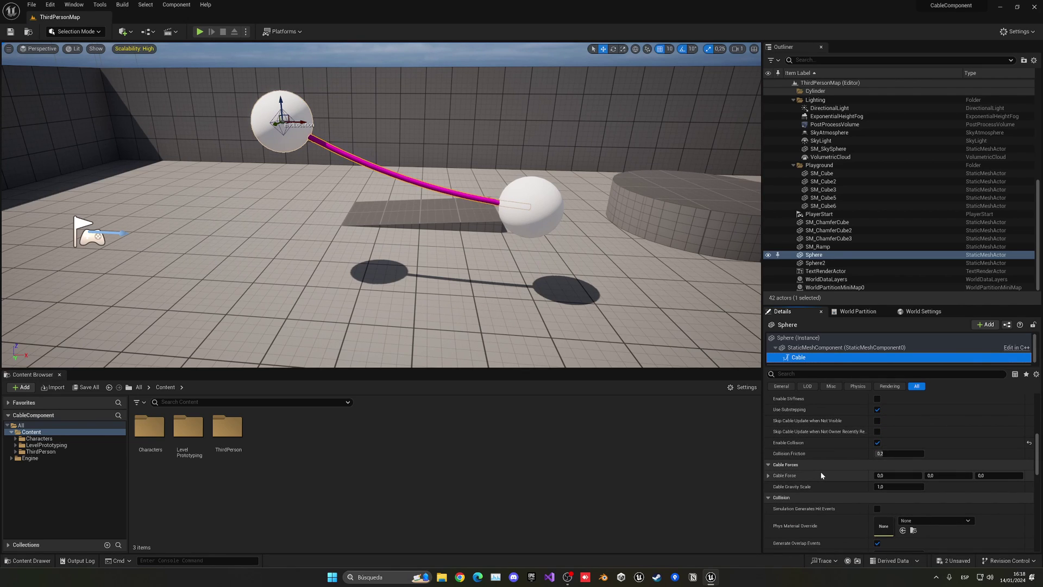
{"action": "scroll", "coordinate": [824, 471], "scroll_direction": "down", "scroll_amount": 10}
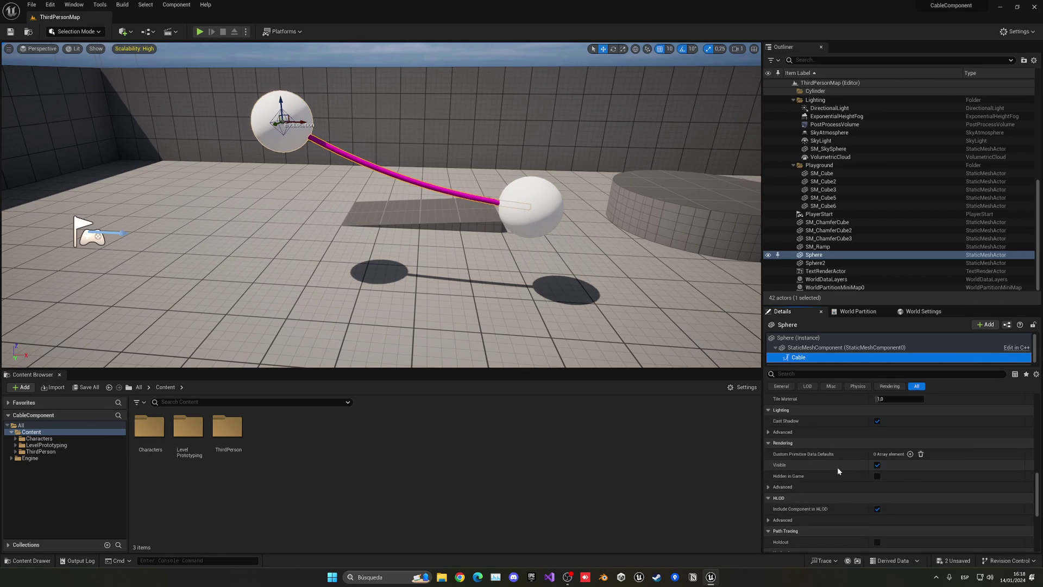
{"action": "scroll", "coordinate": [836, 468], "scroll_direction": "up", "scroll_amount": 8}
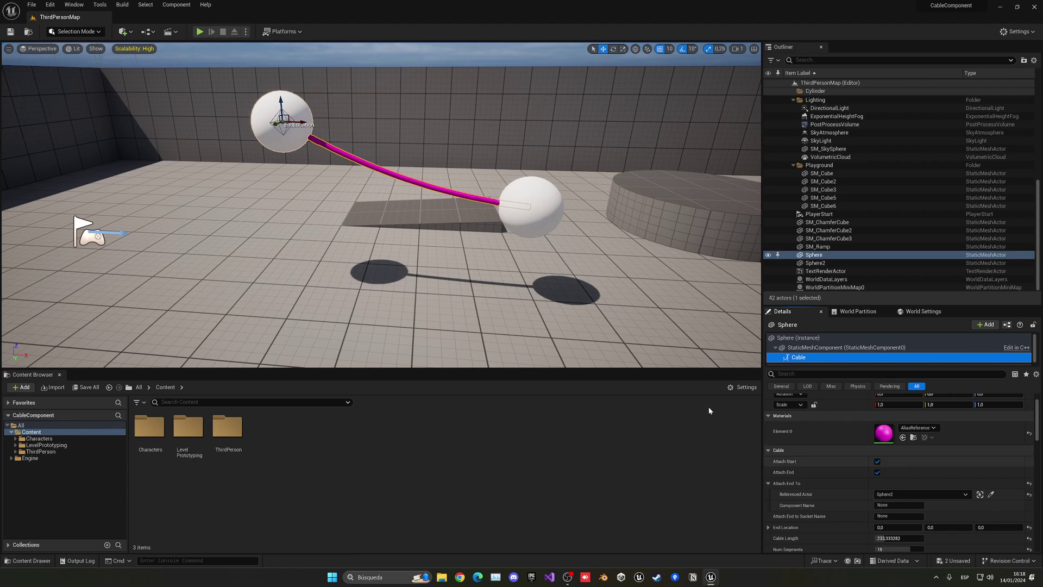
- Try raising the cable component on the first sphere, and undo the move
{"action": "right_click_drag", "start_coordinate": [382, 205], "coordinate": [427, 201]}
{"action": "right_click_drag", "start_coordinate": [325, 100], "coordinate": [314, 101]}
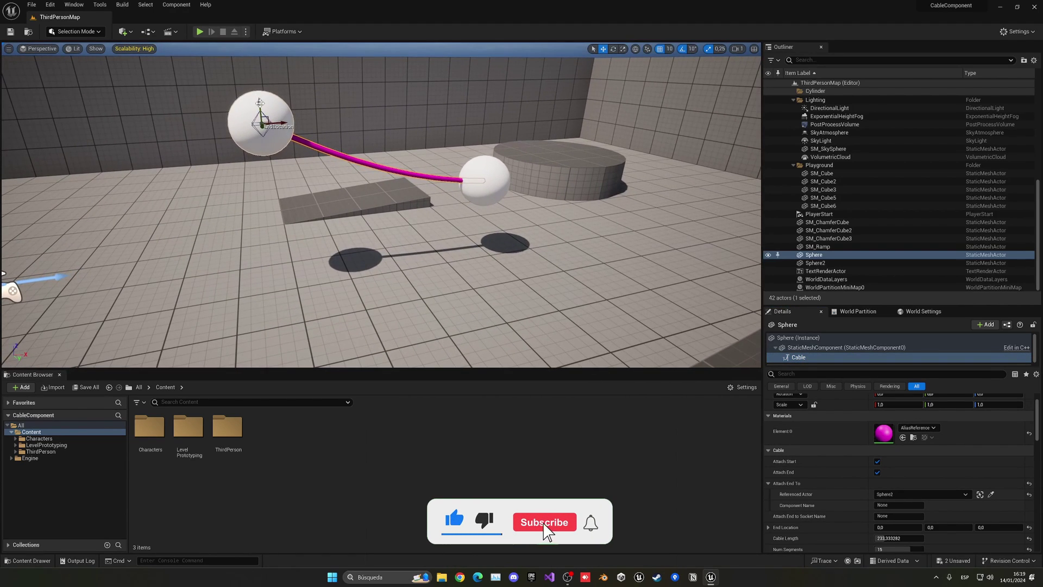
{"action": "left_click_drag", "start_coordinate": [260, 103], "coordinate": [267, 96]}
{"action": "key", "text": "ctrl+z"}
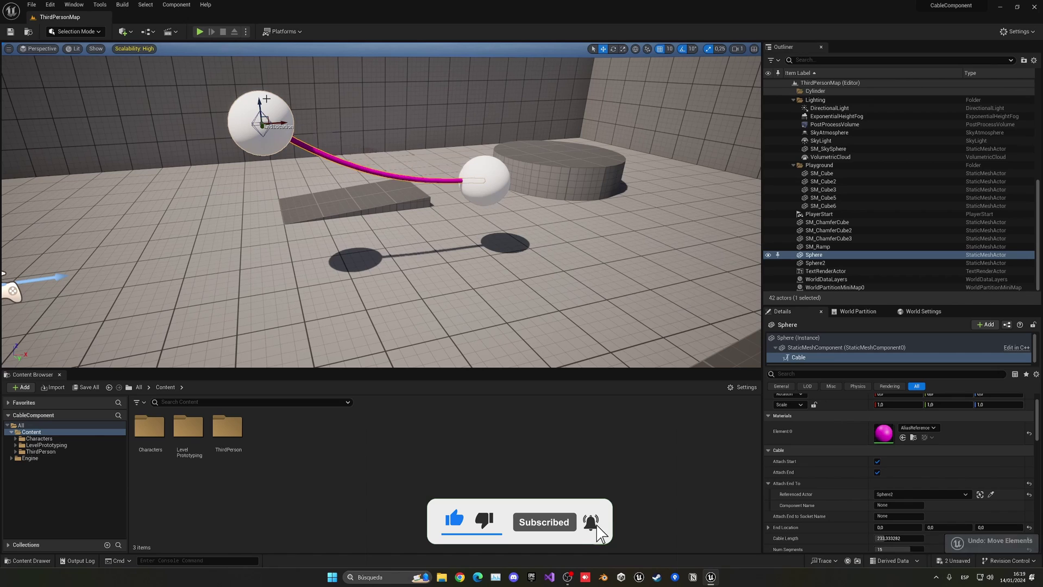
- Start simulating the level and set the mobility of both spheres to Movable
{"action": "left_click", "coordinate": [246, 32]}
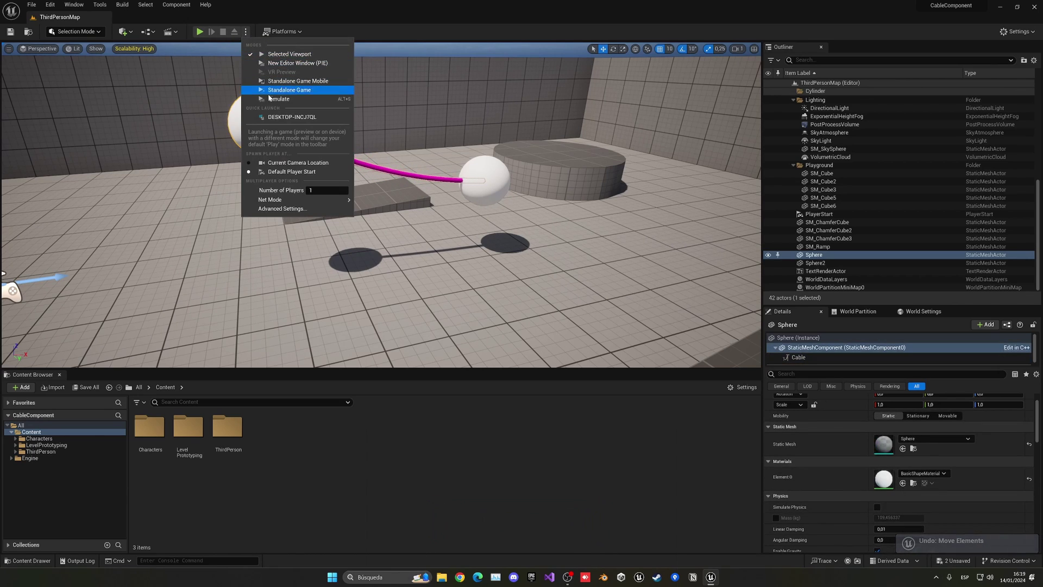
{"action": "left_click", "coordinate": [296, 88]}
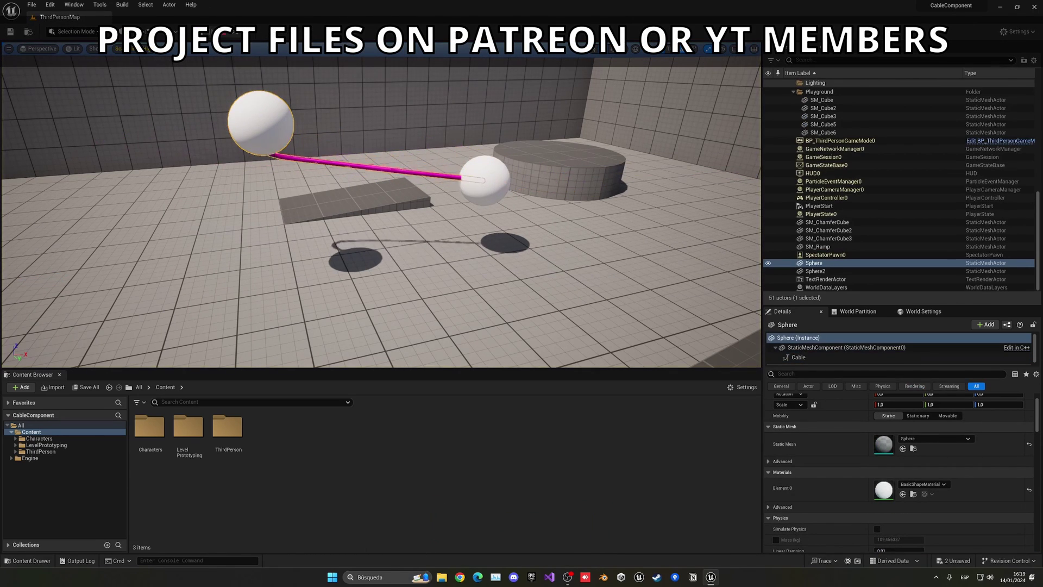
{"action": "left_click", "coordinate": [485, 174]}
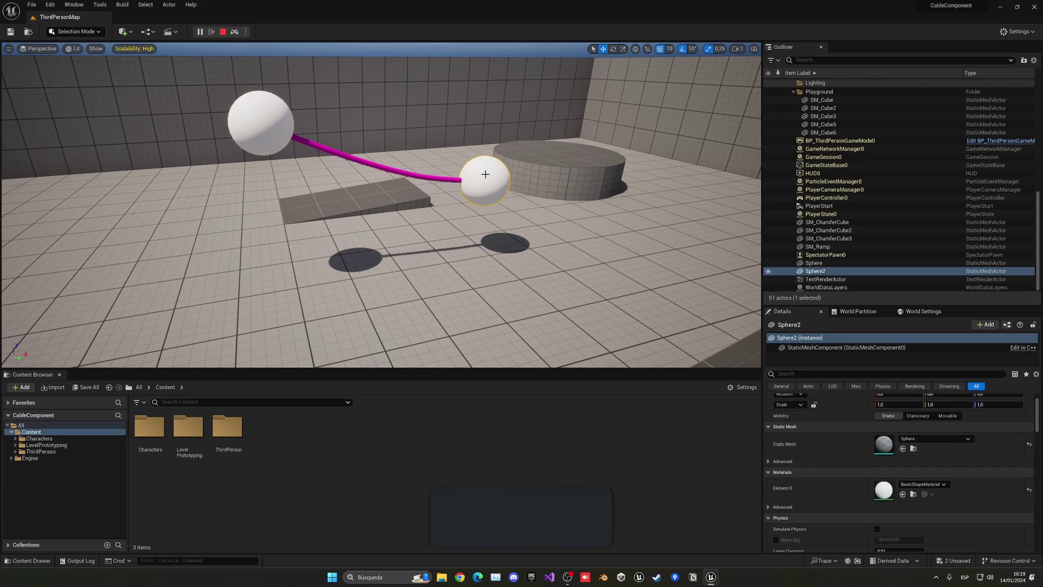
{"action": "left_click", "coordinate": [947, 415]}
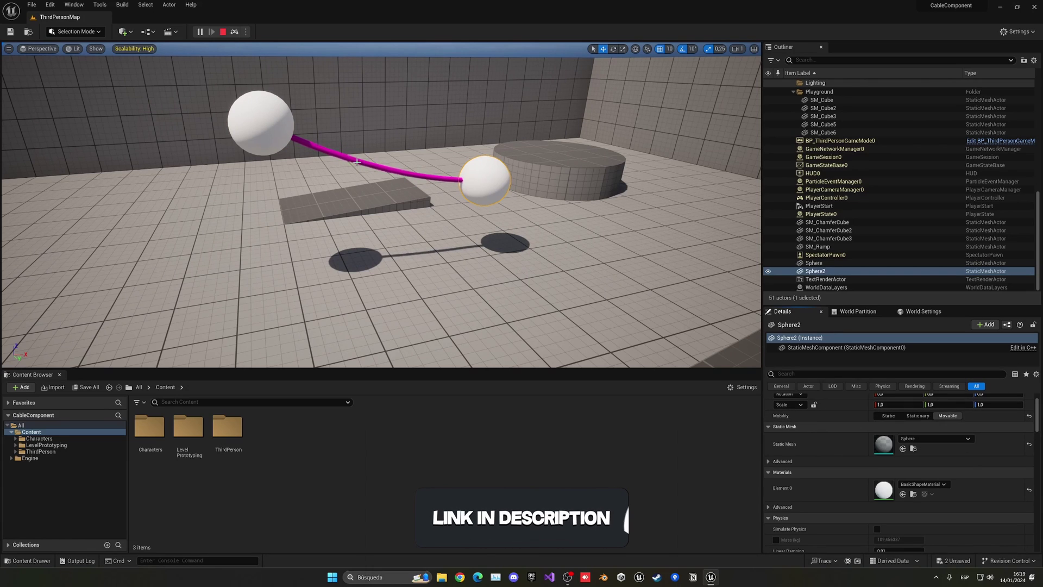
{"action": "left_click", "coordinate": [272, 128]}
{"action": "left_click", "coordinate": [946, 416]}
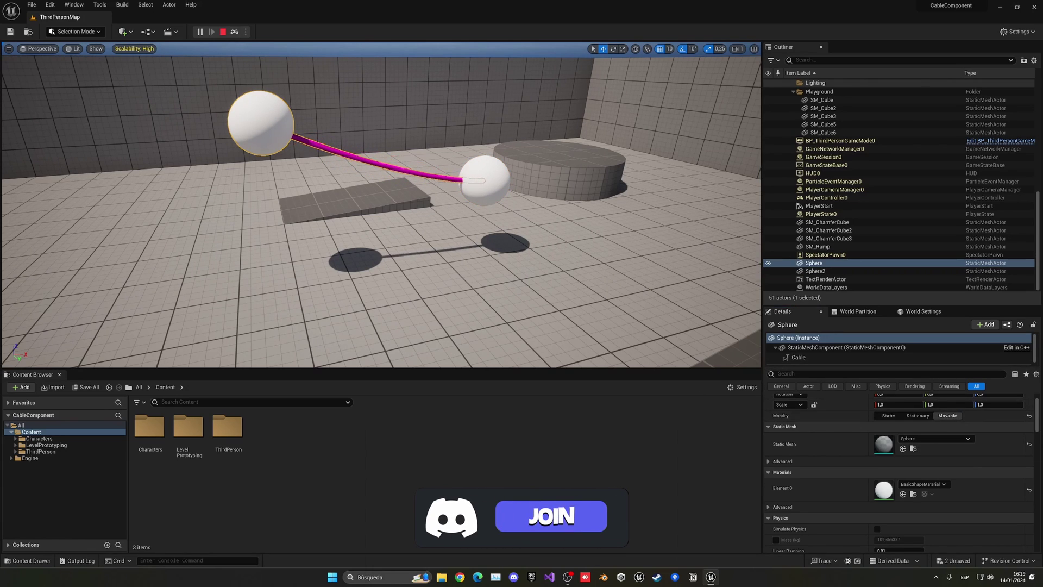
- Move both spheres around during the simulation to test how the attached cable follows, and stop the simulation
{"action": "left_click", "coordinate": [487, 167]}
{"action": "left_click_drag", "start_coordinate": [488, 168], "coordinate": [490, 135]}
{"action": "left_click_drag", "start_coordinate": [502, 196], "coordinate": [552, 111]}
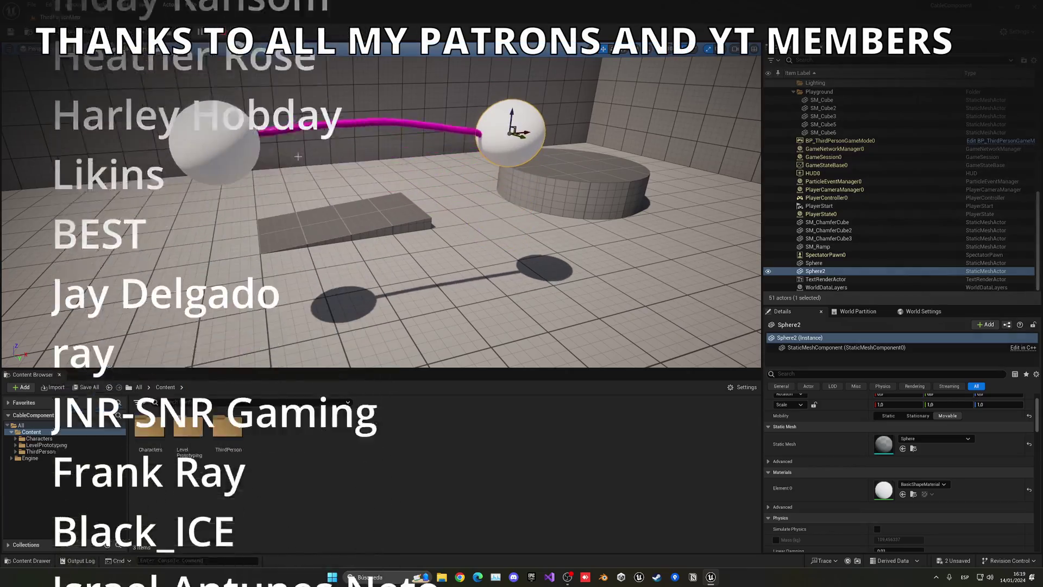
{"action": "left_click", "coordinate": [213, 128]}
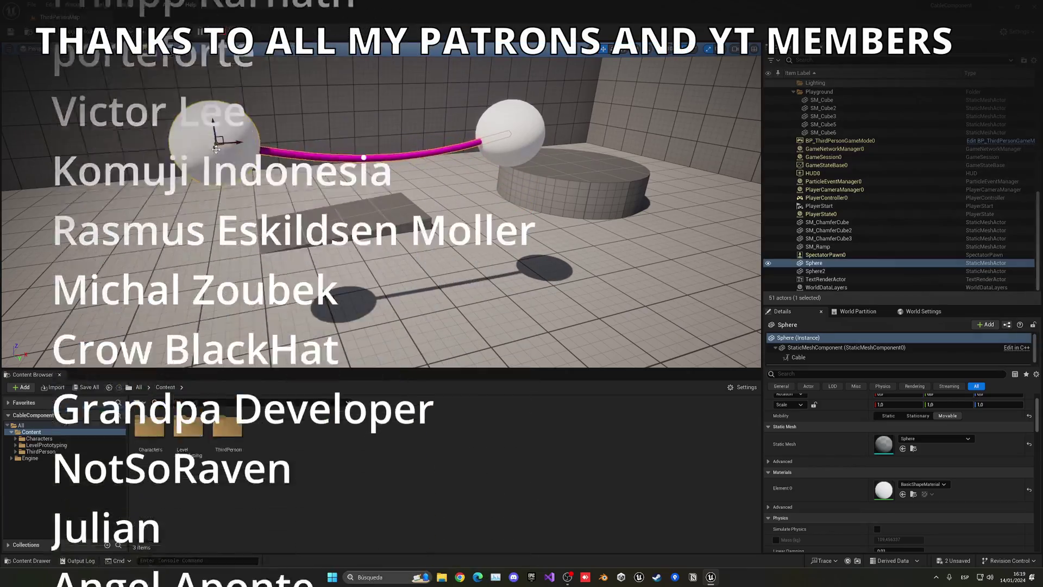
{"action": "left_click_drag", "start_coordinate": [216, 147], "coordinate": [239, 220]}
{"action": "mouse_move", "coordinate": [380, 212]}
{"action": "right_mouse_down"}
{"action": "mouse_move", "coordinate": [429, 201]}
{"action": "mouse_move", "coordinate": [406, 222]}
{"action": "mouse_move", "coordinate": [368, 221]}
{"action": "right_mouse_up"}
{"action": "left_click_drag", "start_coordinate": [322, 214], "coordinate": [289, 215]}
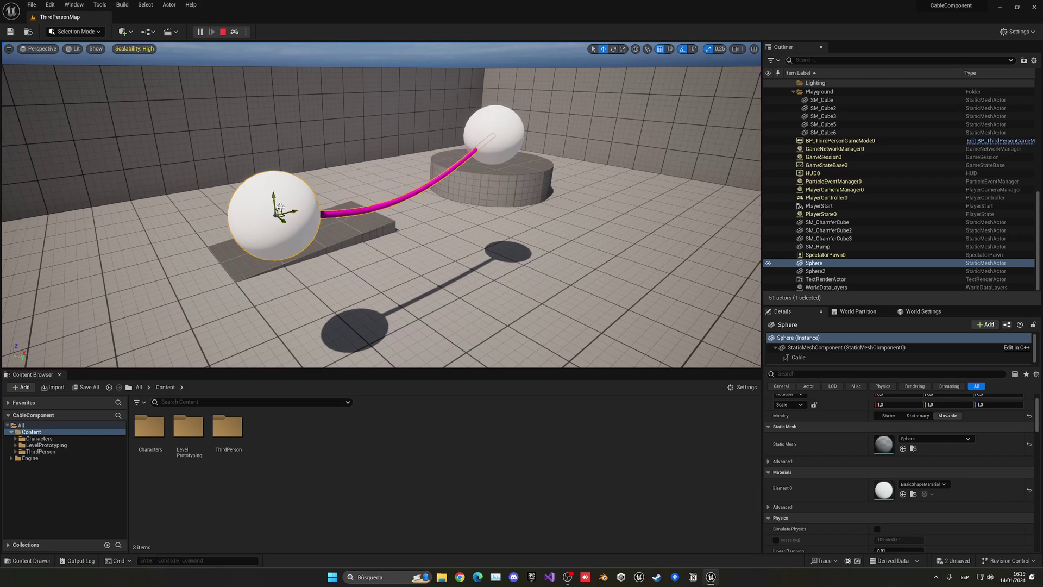
{"action": "right_click_drag", "start_coordinate": [336, 221], "coordinate": [360, 226]}
{"action": "key", "text": "Escape"}
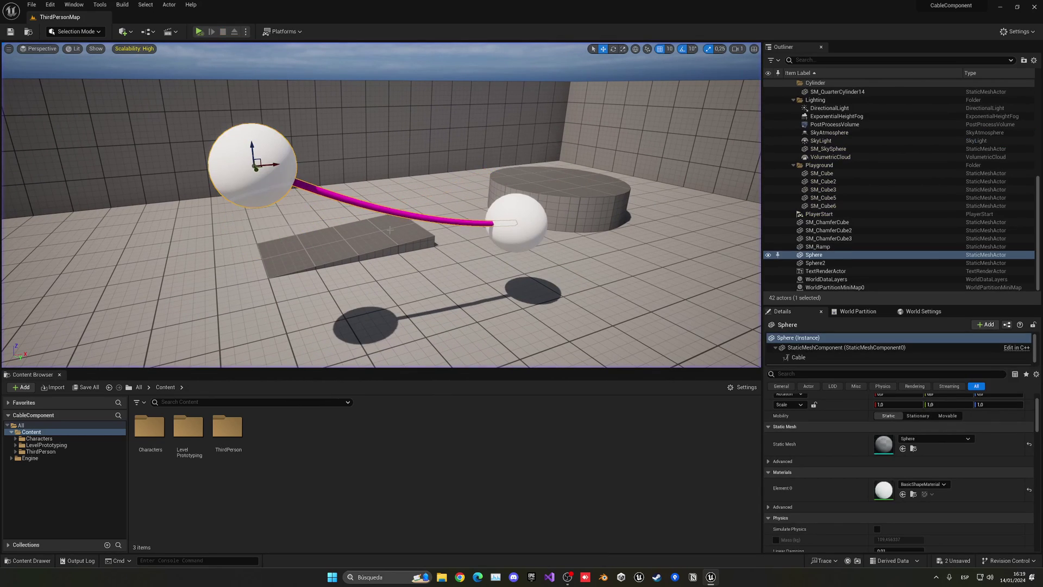